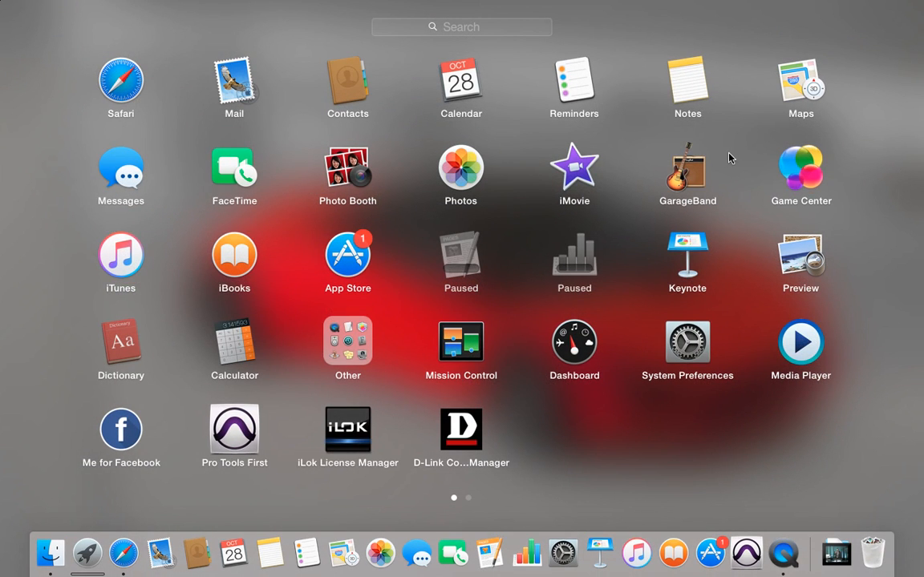
Open GarageBand and continue the installation despite the missing power source.
{"action": "left_click", "coordinate": [693, 182]}
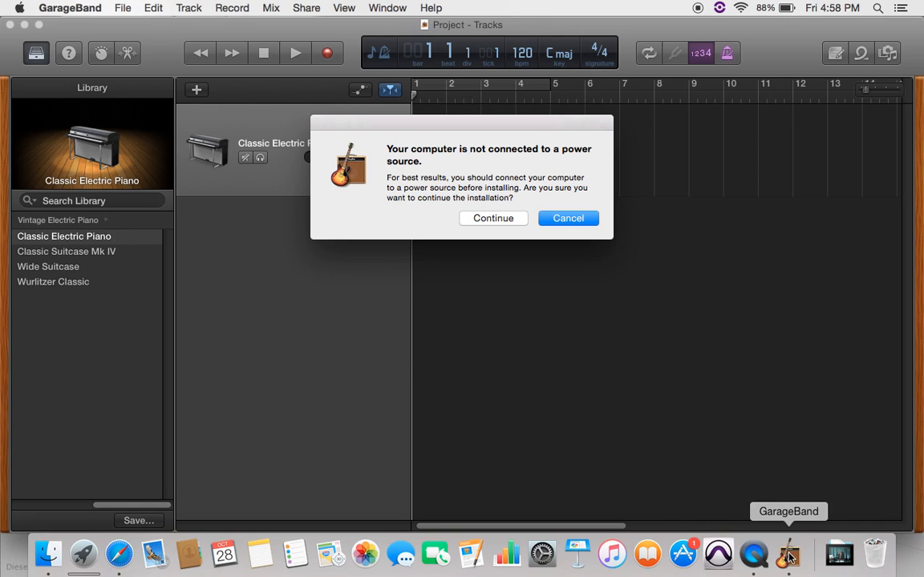
{"action": "left_click", "coordinate": [506, 218]}
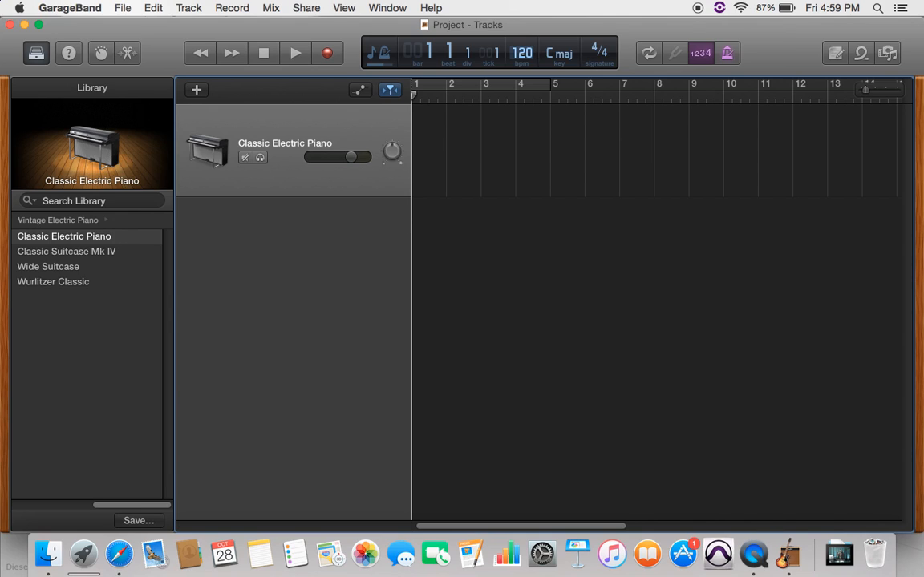
Set the project tempo to 114 bpm and keep the key signature at C major.
{"action": "mouse_move", "coordinate": [522, 53]}
{"action": "left_mouse_down"}
{"action": "mouse_move", "coordinate": [522, 42]}
{"action": "mouse_move", "coordinate": [522, 72]}
{"action": "mouse_move", "coordinate": [522, 54]}
{"action": "left_mouse_up"}
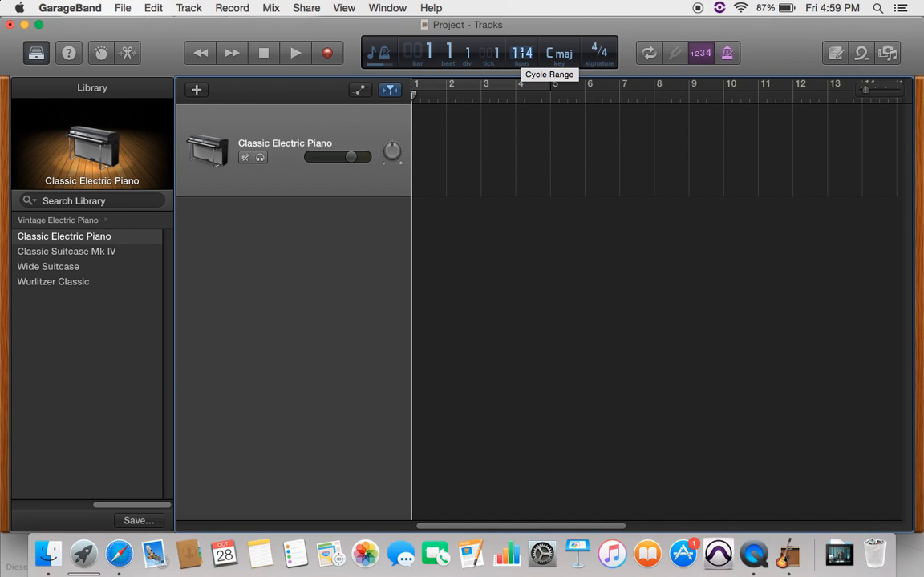
{"action": "left_click", "coordinate": [551, 56]}
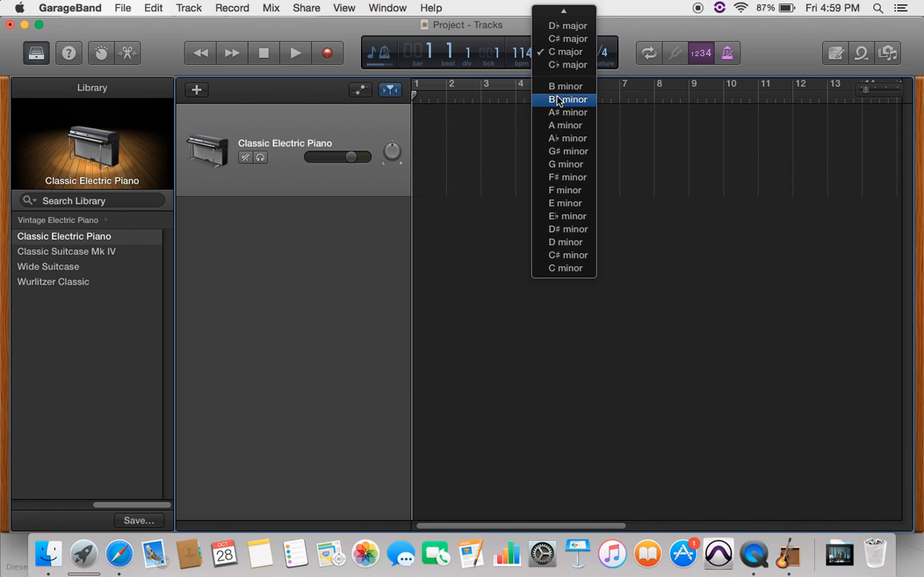
{"action": "left_click", "coordinate": [553, 53]}
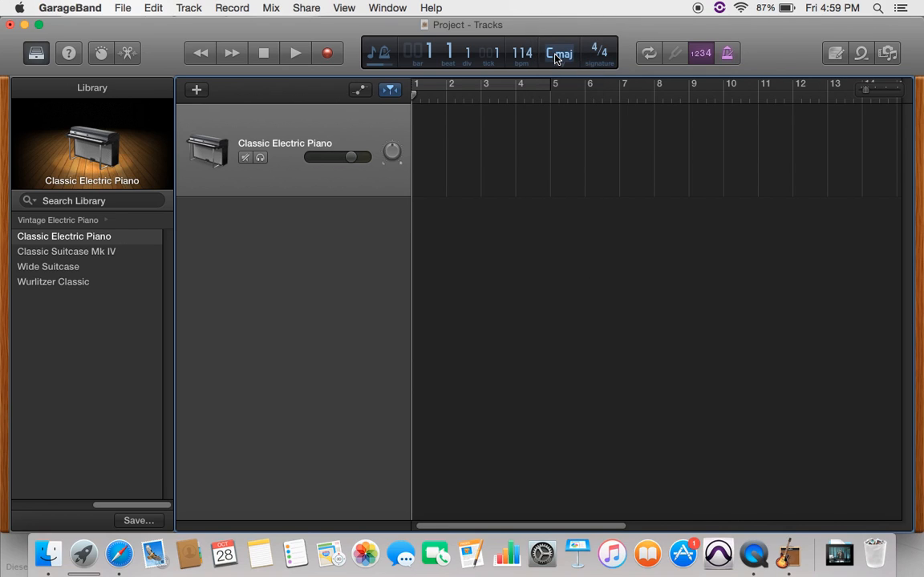
Turn cycle mode on for the first four bars and switch it off again.
{"action": "left_click", "coordinate": [653, 55]}
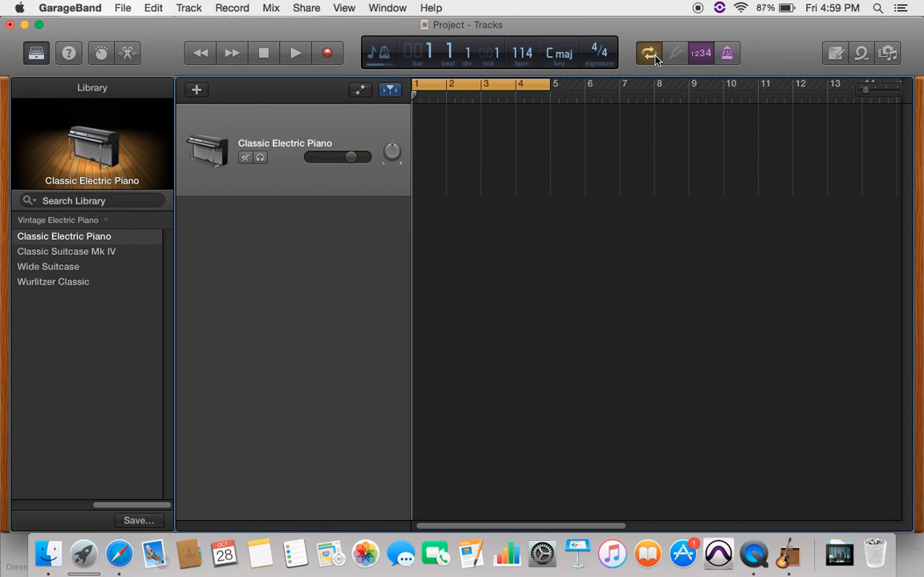
{"action": "left_click", "coordinate": [653, 56]}
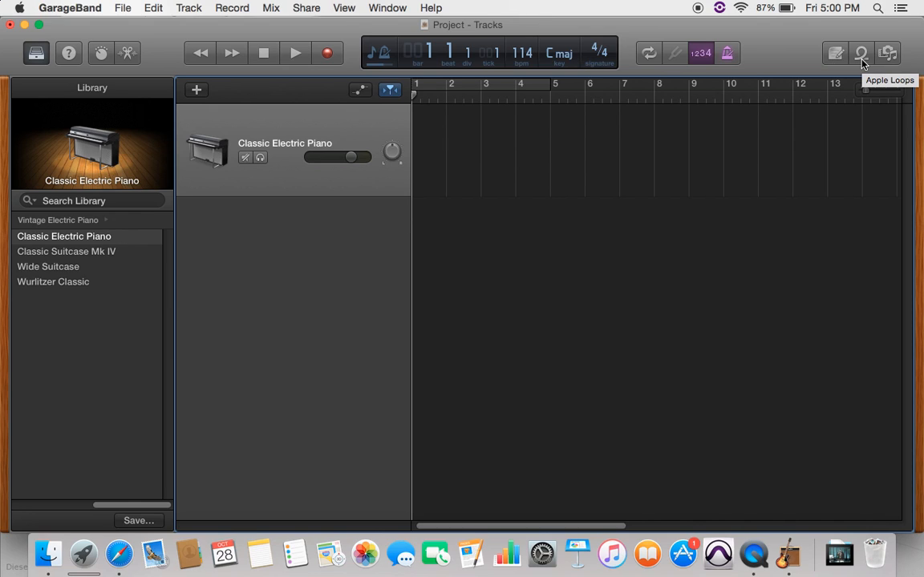
Audition the 4th Dimension Beat and 60s Shuffle Apple Loops, and add 60s Shuffle Drumset 01 to a new track at bar 1.
{"action": "left_click", "coordinate": [861, 57]}
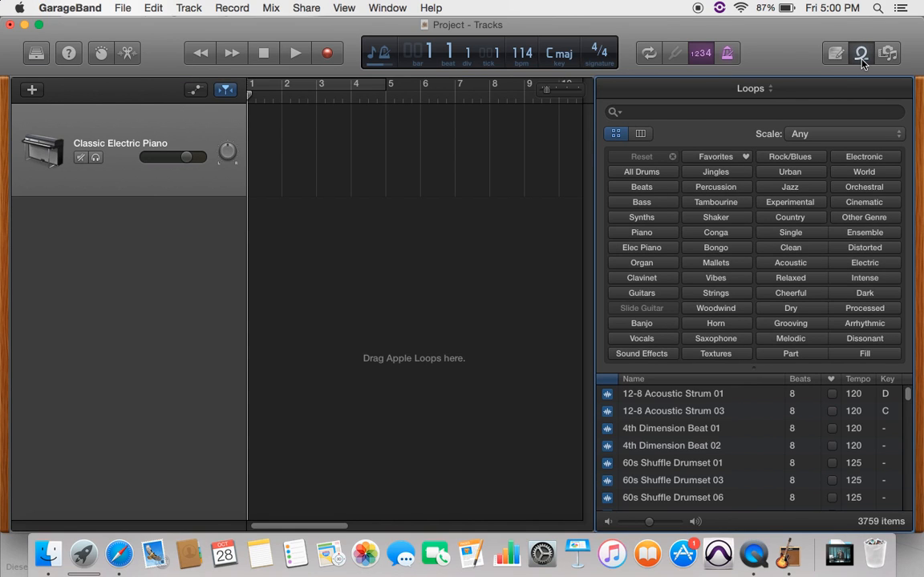
{"action": "left_click", "coordinate": [685, 429]}
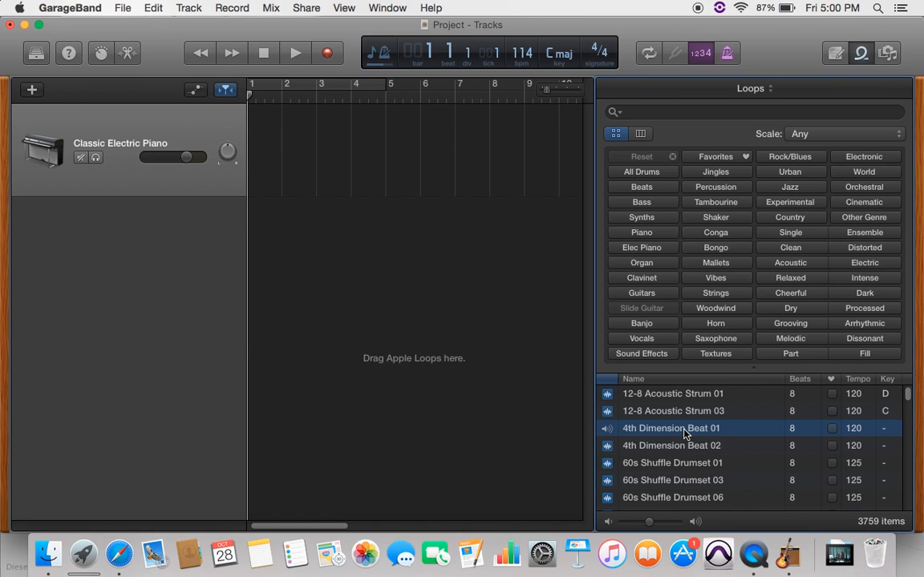
{"action": "left_click", "coordinate": [682, 445]}
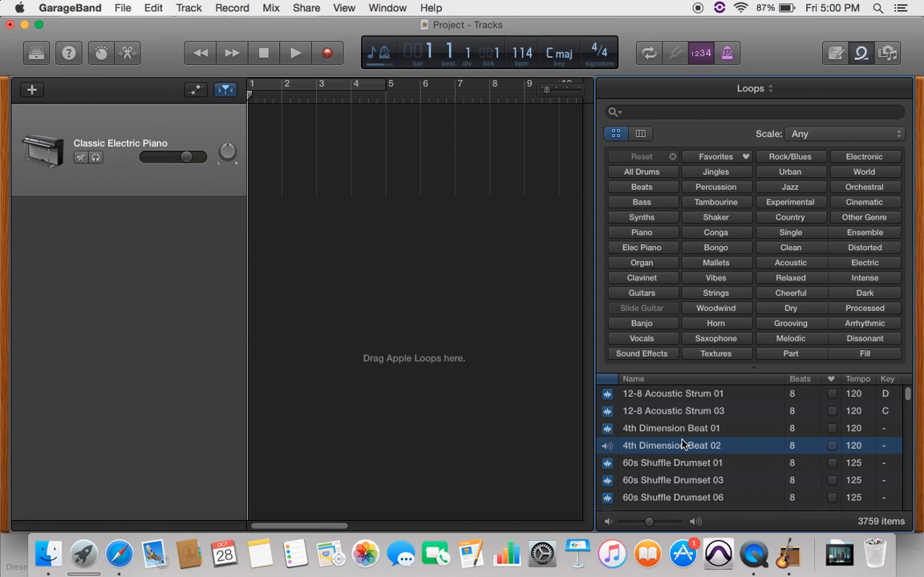
{"action": "left_click", "coordinate": [675, 463]}
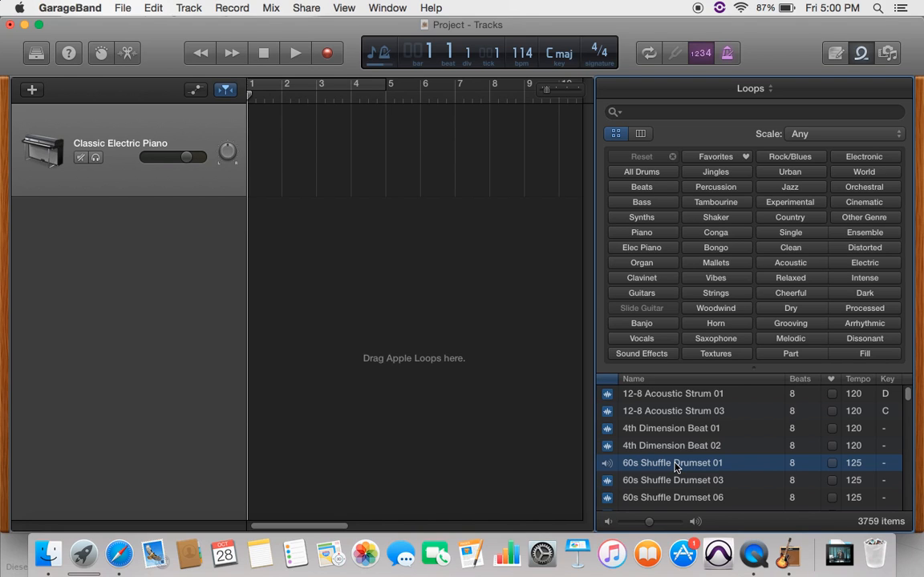
{"action": "left_click_drag", "start_coordinate": [675, 466], "coordinate": [264, 245]}
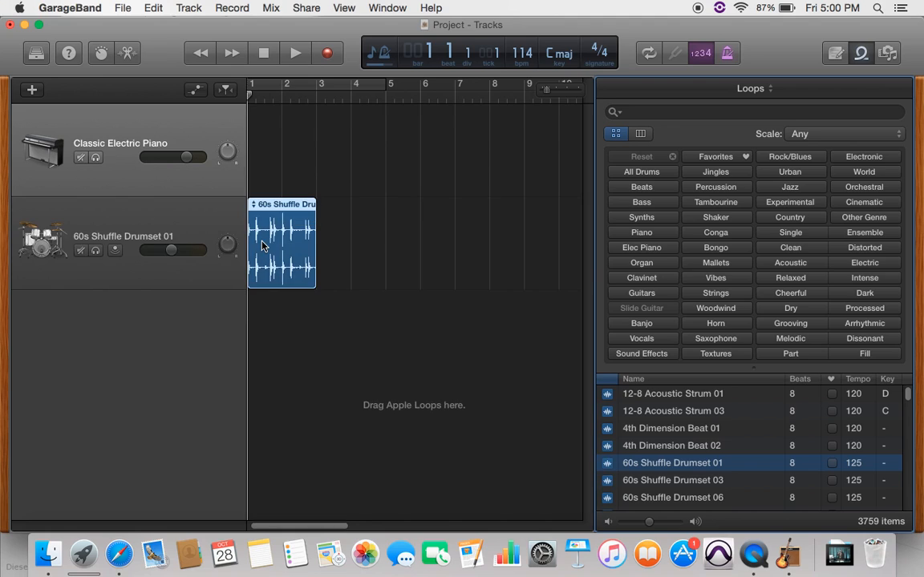
{"action": "left_click", "coordinate": [859, 53]}
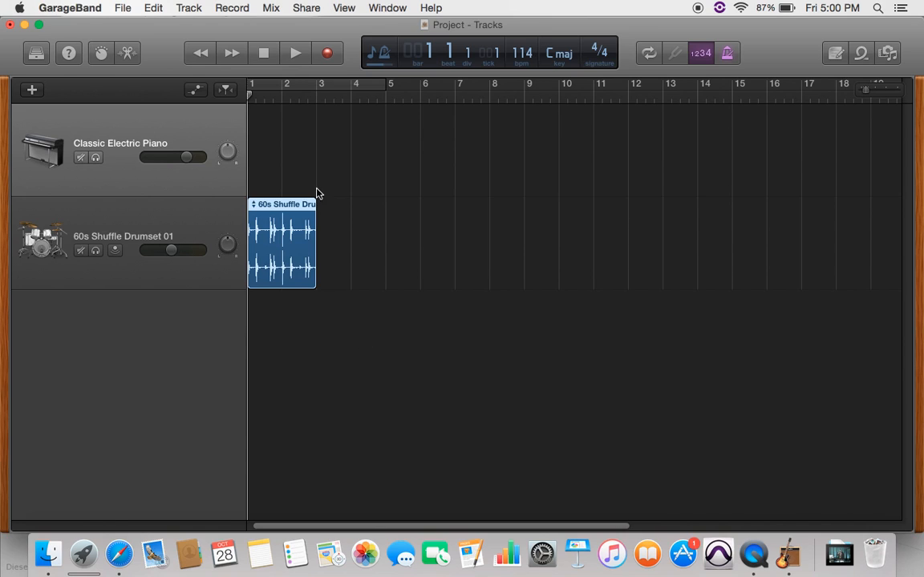
Loop the 60s Shuffle Drumset 01 region so it repeats along its whole track.
{"action": "mouse_move", "coordinate": [320, 205]}
{"action": "left_mouse_down"}
{"action": "mouse_move", "coordinate": [733, 214]}
{"action": "mouse_move", "coordinate": [320, 209]}
{"action": "left_mouse_up"}
{"action": "key", "text": "l"}
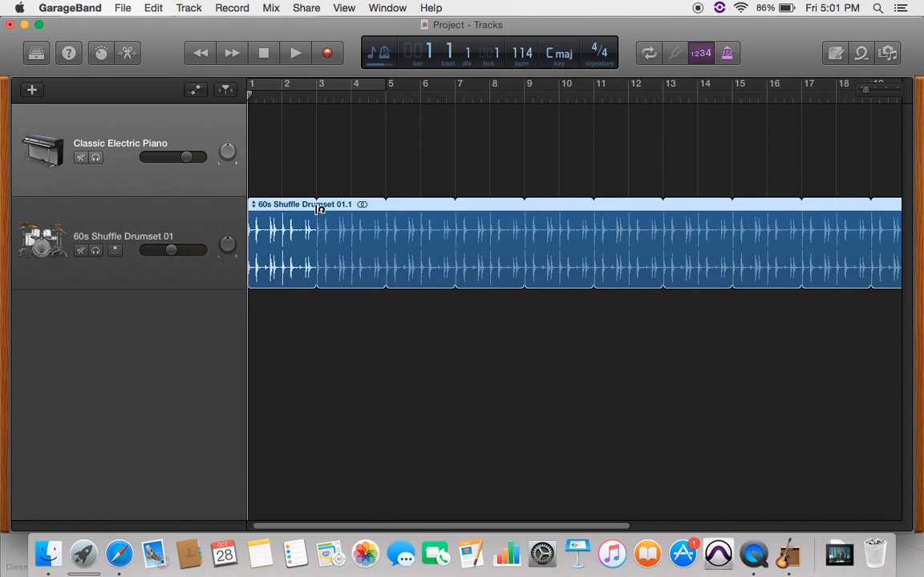
{"action": "left_click_drag", "start_coordinate": [376, 527], "coordinate": [443, 529]}
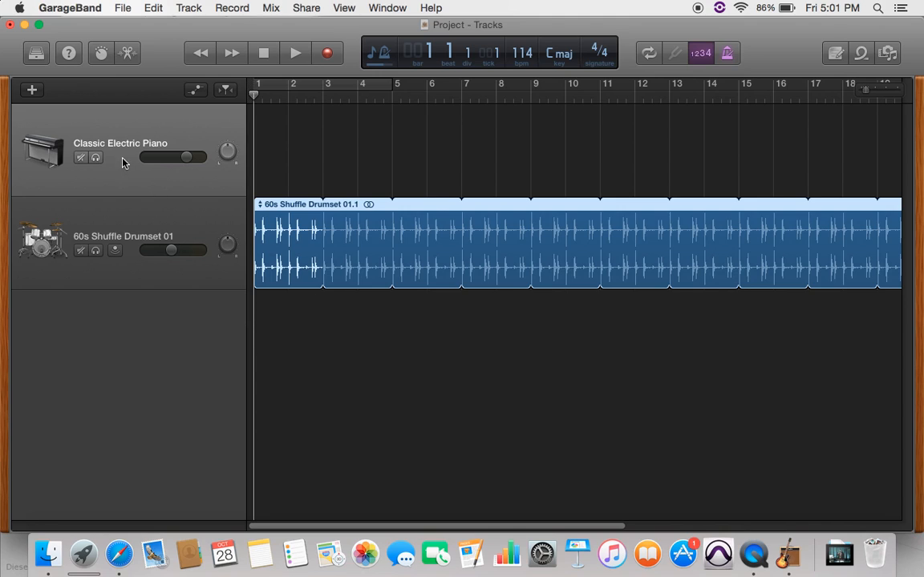
Create a new software instrument track below the Classic Electric Piano track.
{"action": "left_click", "coordinate": [109, 133]}
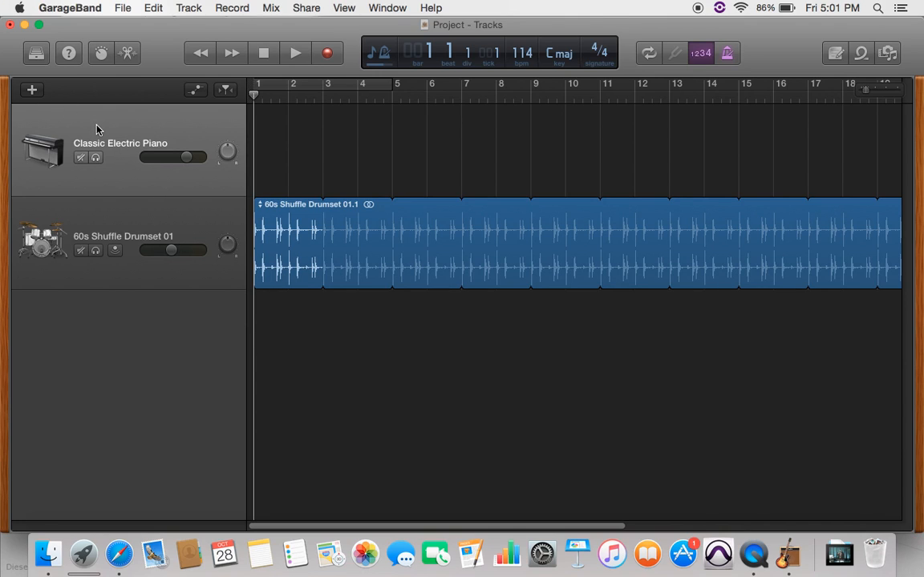
{"action": "left_click", "coordinate": [30, 90]}
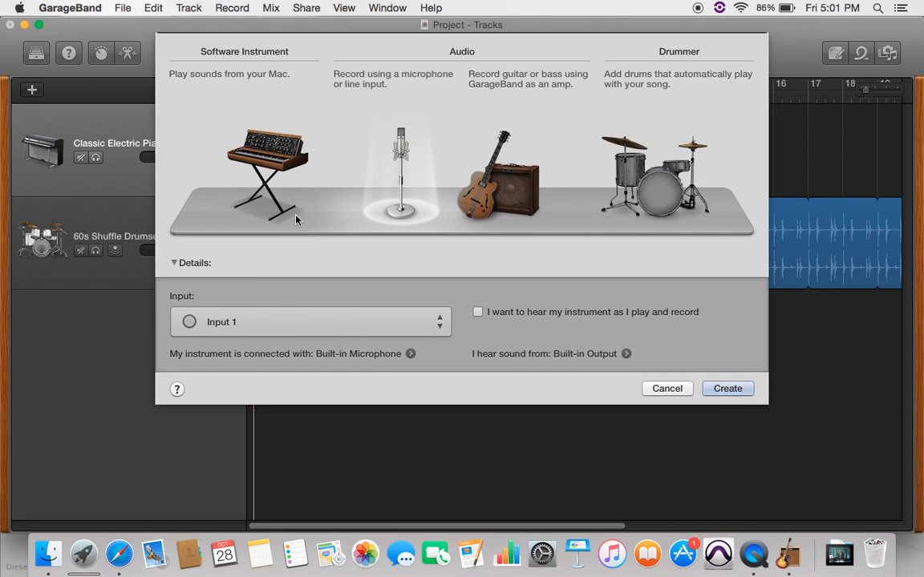
{"action": "left_click", "coordinate": [283, 188]}
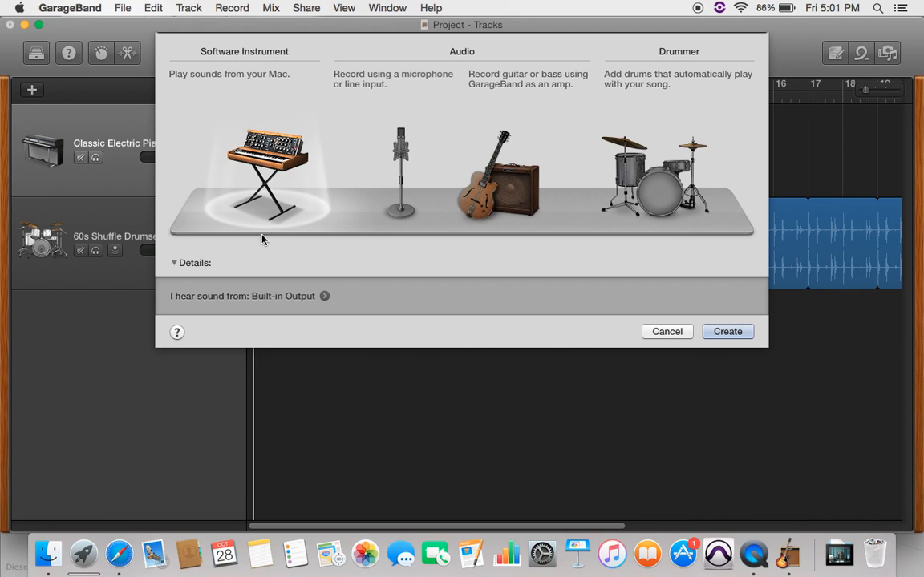
{"action": "left_click", "coordinate": [732, 332]}
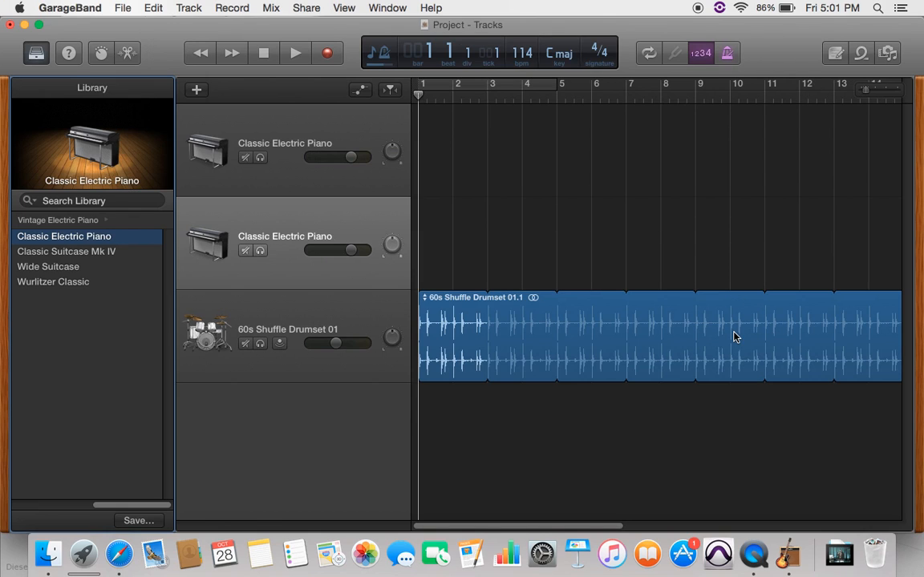
Assign the Classic Techno Lead patch from the Synthesizer Lead category to the new instrument track.
{"action": "left_click", "coordinate": [88, 219]}
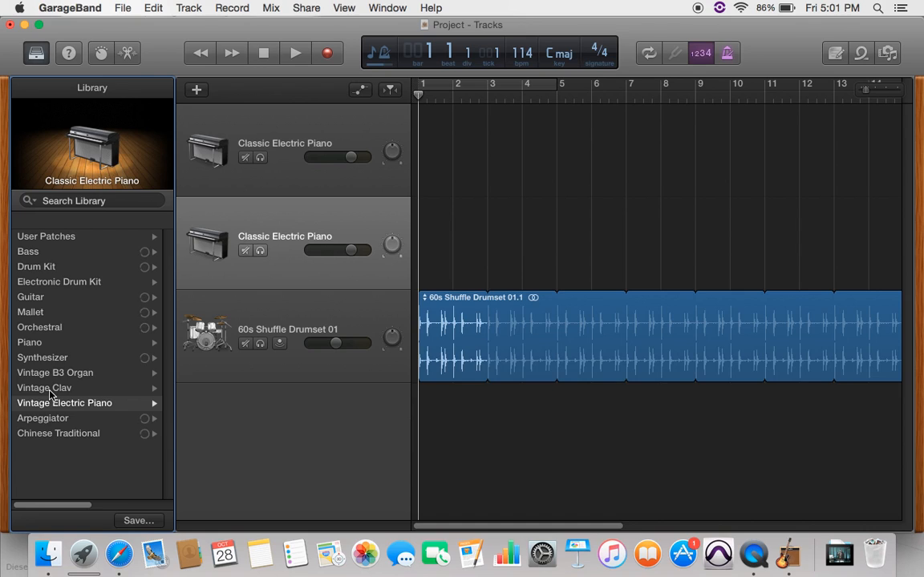
{"action": "left_click", "coordinate": [46, 359]}
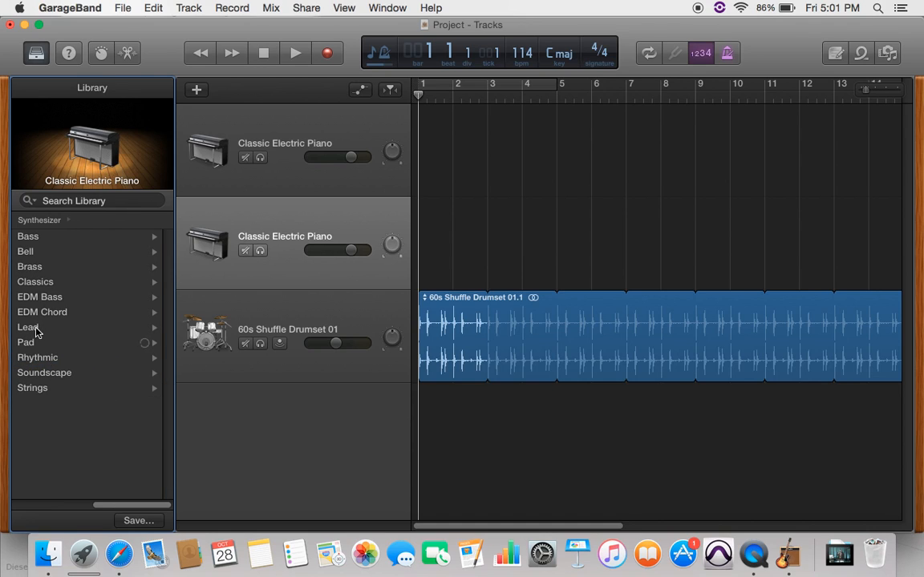
{"action": "left_click", "coordinate": [36, 329]}
{"action": "left_click", "coordinate": [50, 344]}
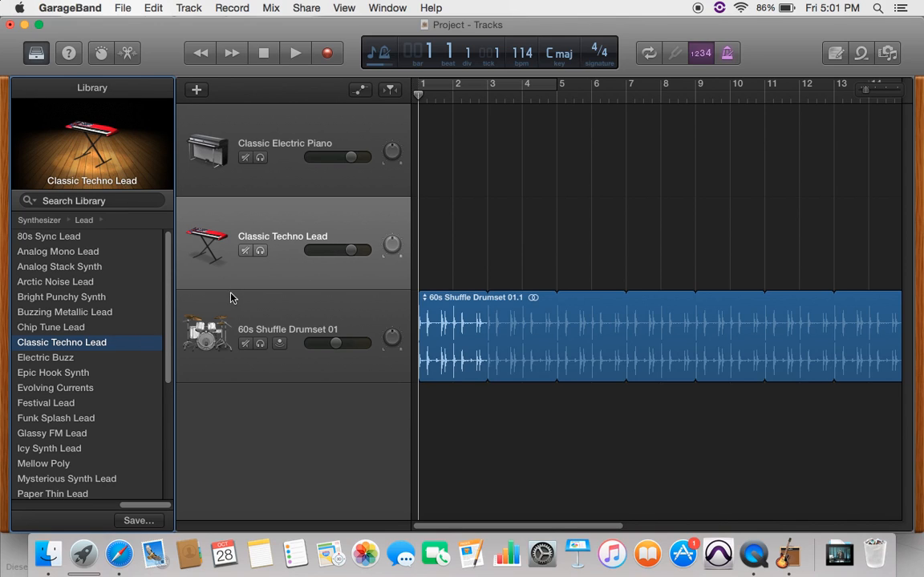
Show the Musical Typing keyboard, place it over the upper tracks and try out the notes C, B, A and G.
{"action": "left_click", "coordinate": [292, 275]}
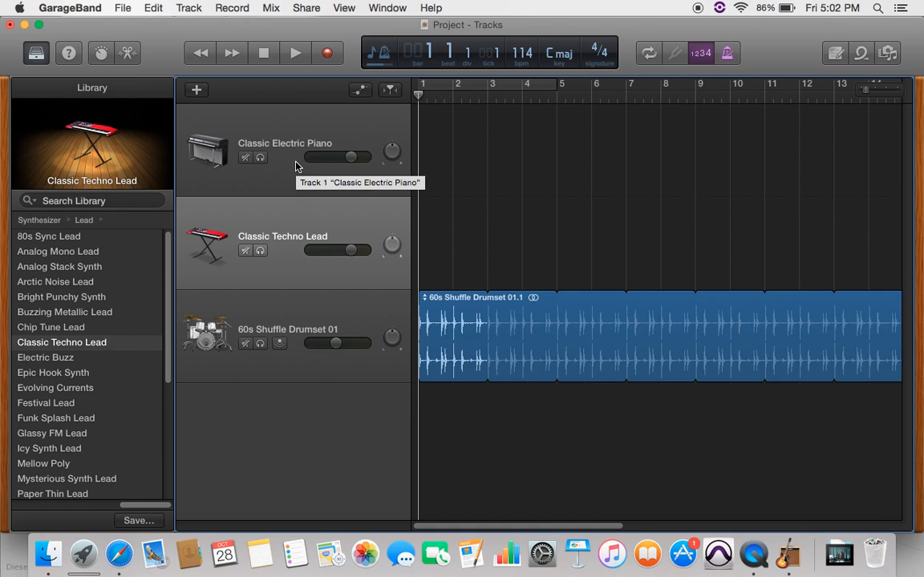
{"action": "left_click", "coordinate": [385, 8]}
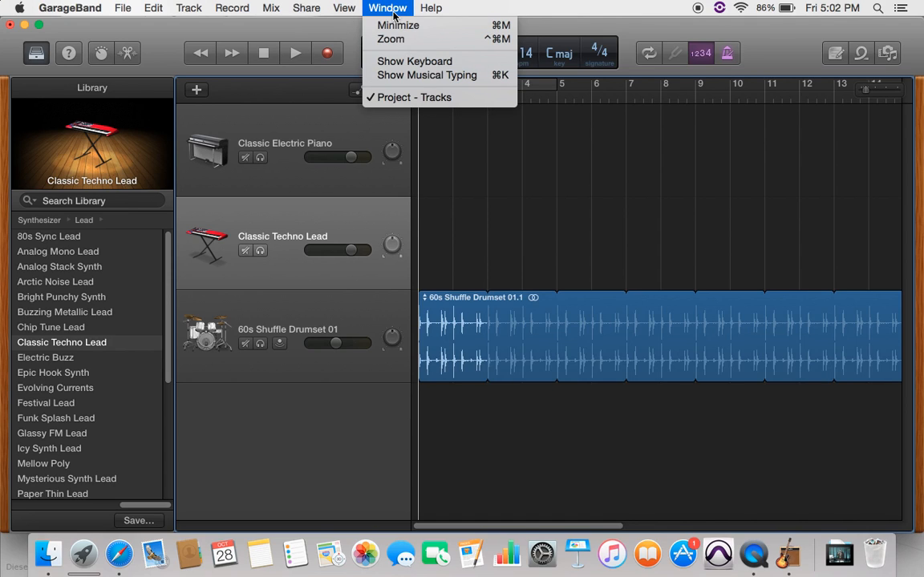
{"action": "left_click", "coordinate": [400, 77]}
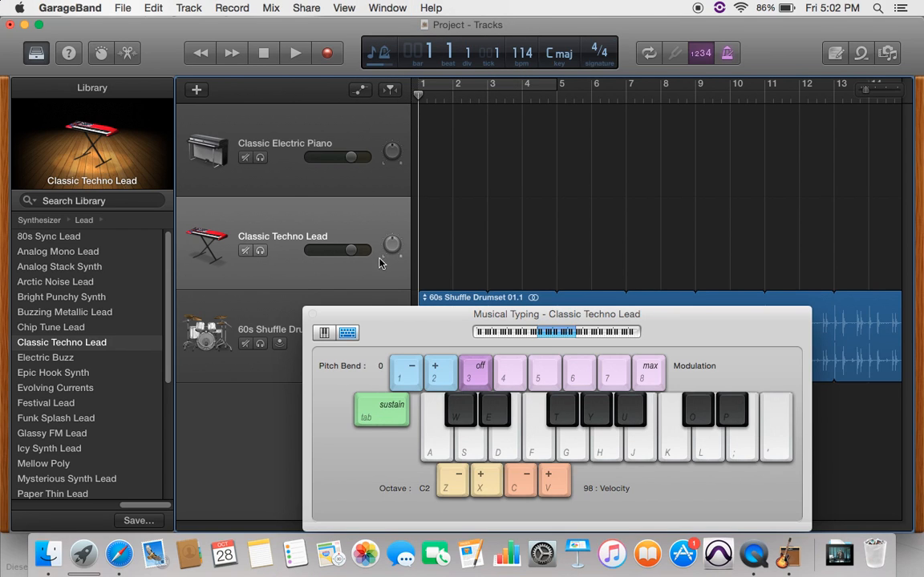
{"action": "left_click_drag", "start_coordinate": [363, 321], "coordinate": [315, 177]}
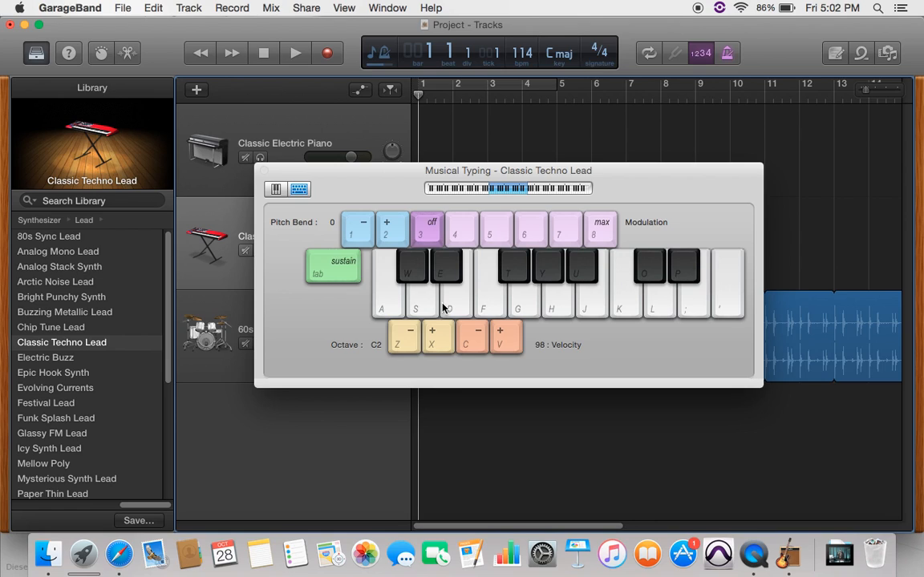
{"action": "key", "text": "a"}
{"action": "key", "text": "j"}
{"action": "key", "text": "h"}
{"action": "key", "text": "g"}
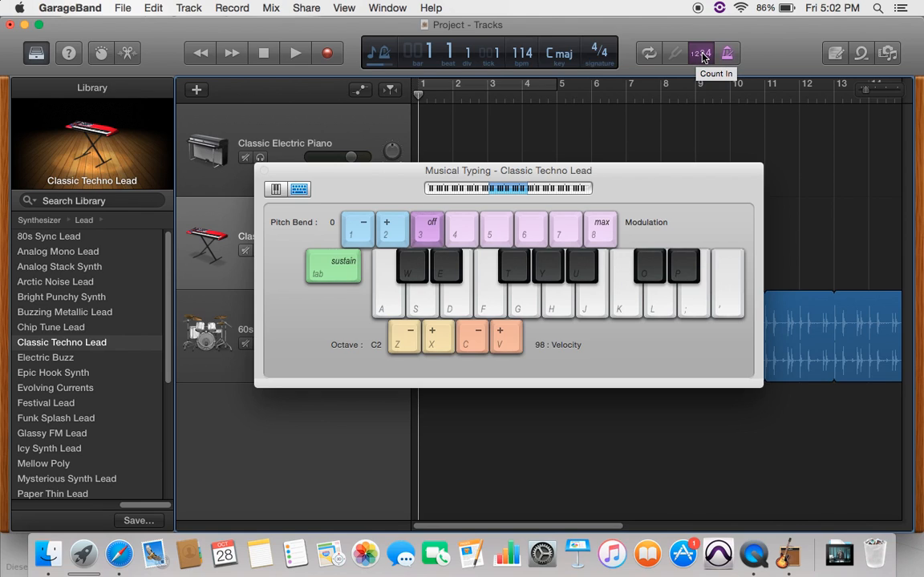
Record about seven bars of C, B and A notes on the Classic Techno Lead track with the count-in and metronome on.
{"action": "left_click", "coordinate": [729, 55]}
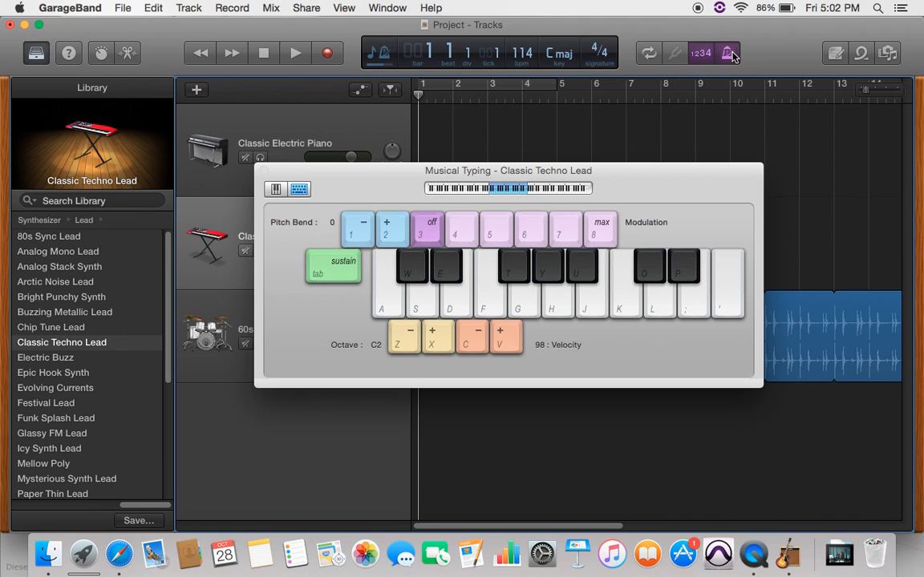
{"action": "left_click", "coordinate": [327, 54]}
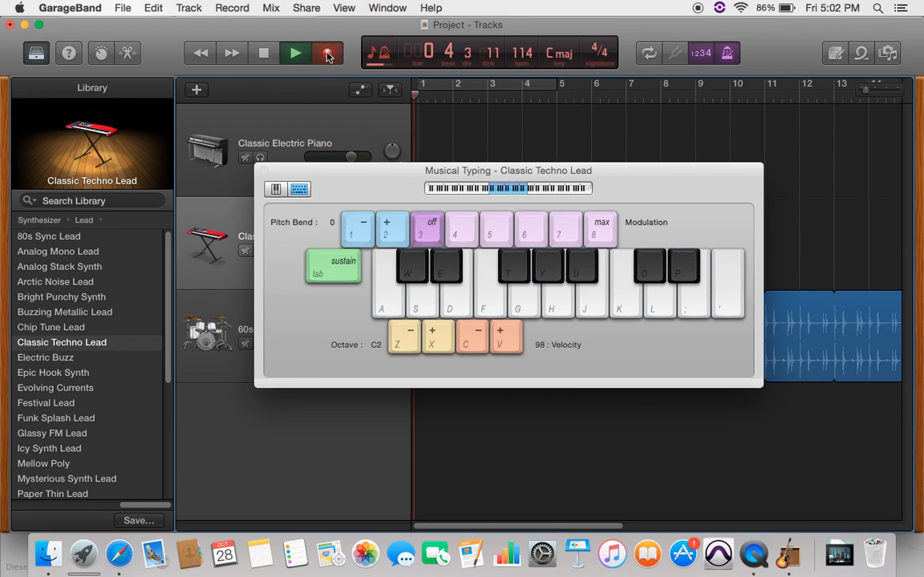
{"action": "key", "text": "a"}
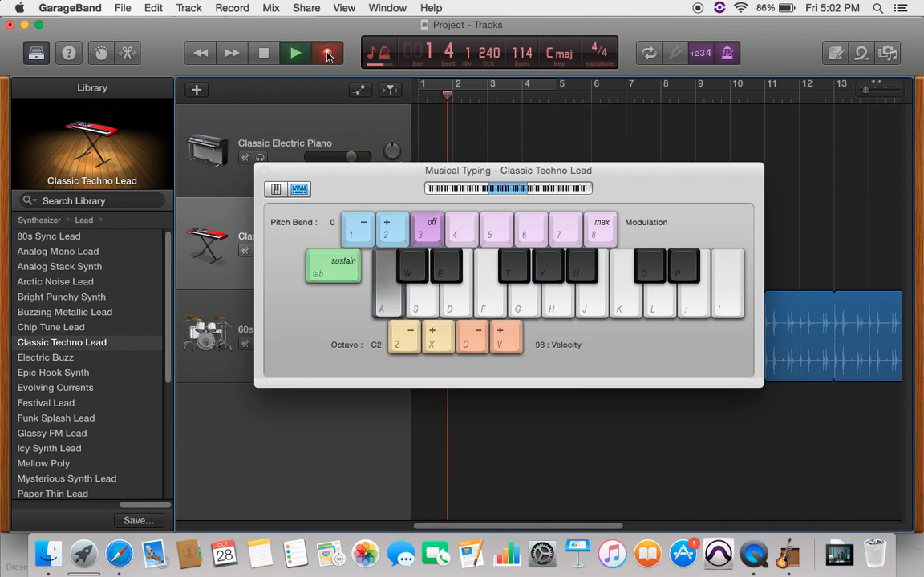
{"action": "key", "text": "j"}
{"action": "key", "text": "k"}
{"action": "key", "text": "h"}
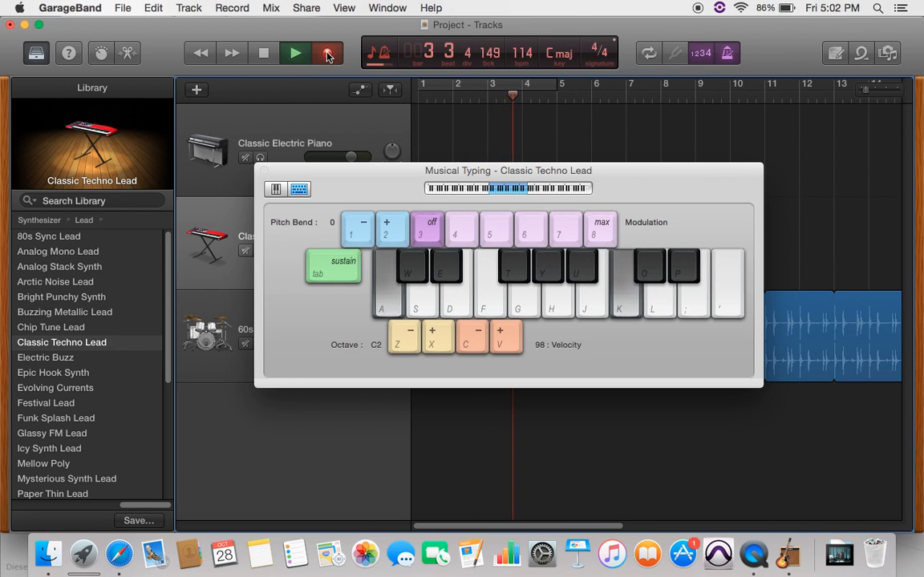
{"action": "key", "text": "j"}
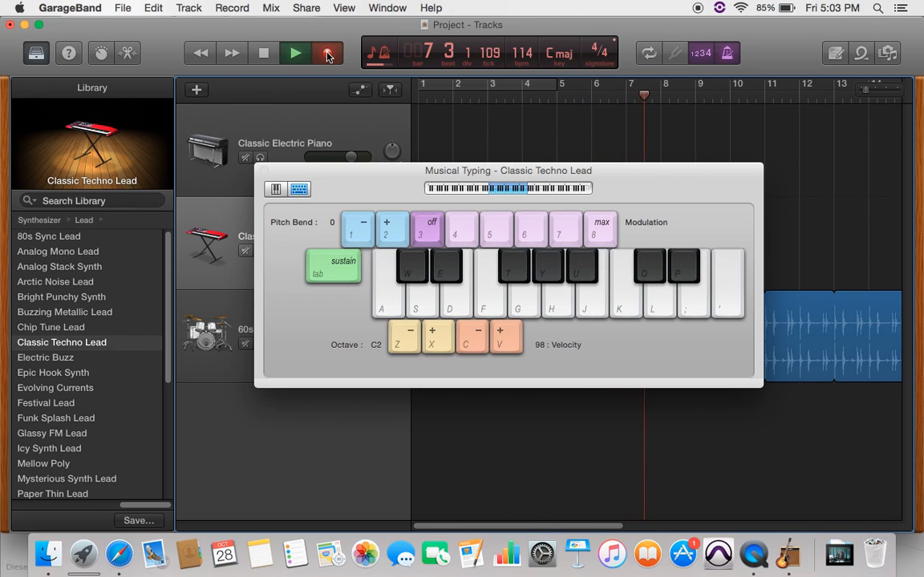
{"action": "left_click", "coordinate": [256, 51]}
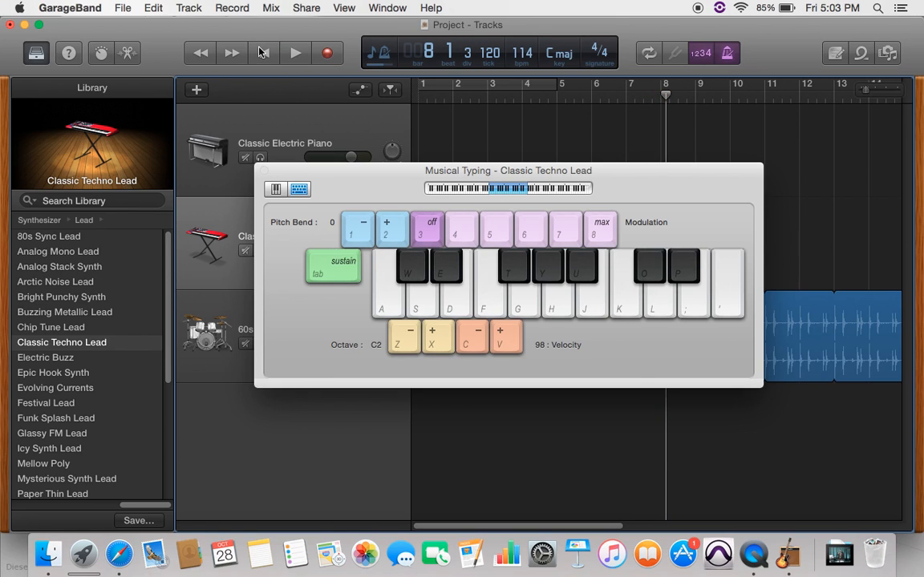
Close the Musical Typing keyboard and loop the recorded Classic Techno Lead region along its track.
{"action": "left_click", "coordinate": [264, 171]}
{"action": "key", "text": "l"}
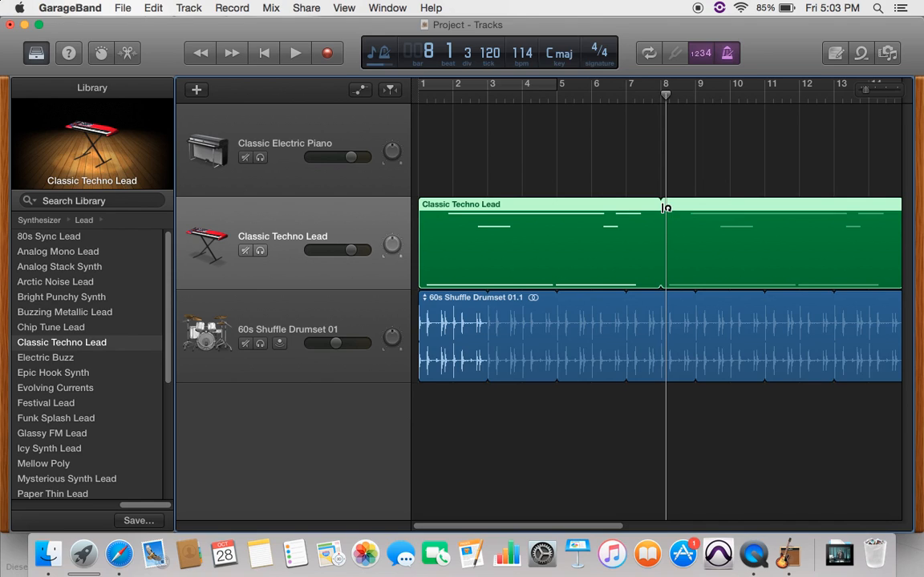
Replace the Classic Electric Piano track's patch with Steinway Grand Piano from the Piano category.
{"action": "left_click", "coordinate": [258, 131]}
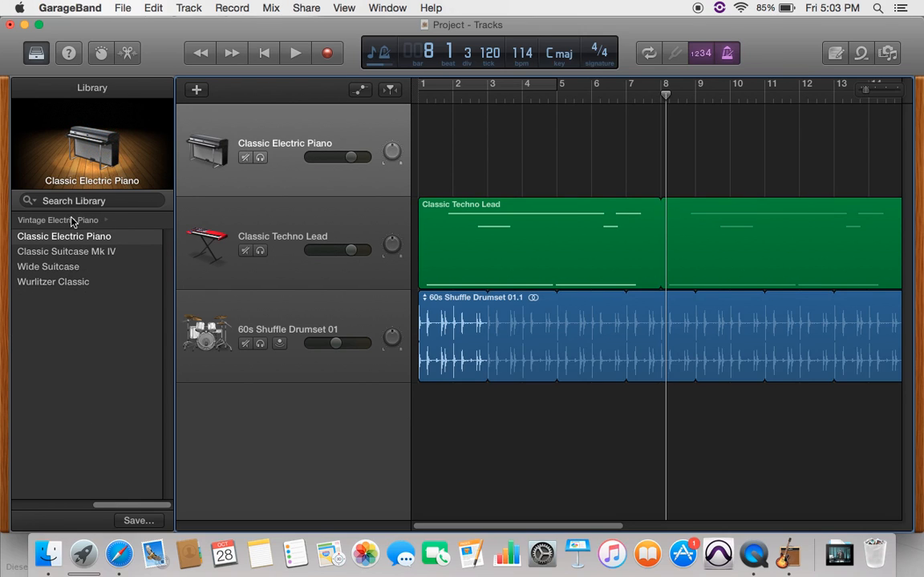
{"action": "left_click", "coordinate": [71, 221]}
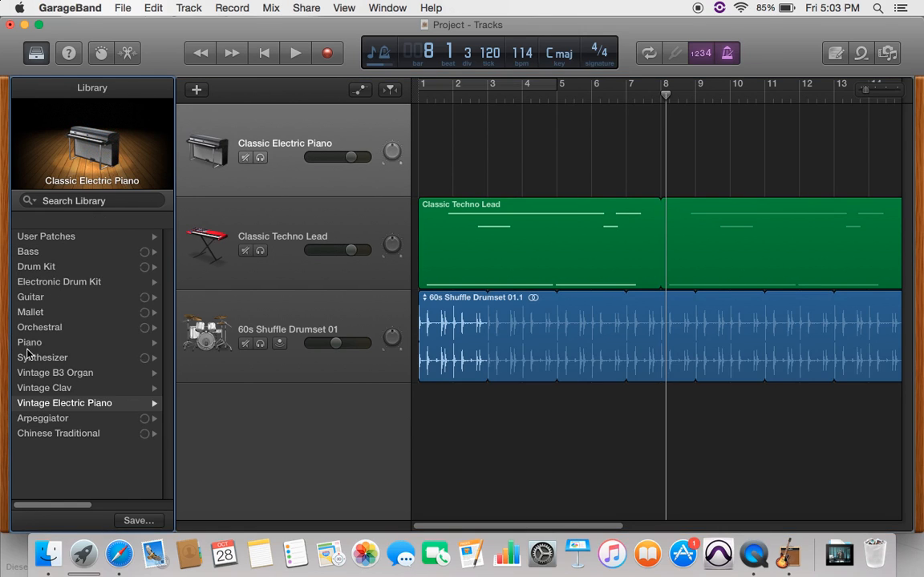
{"action": "left_click", "coordinate": [29, 343]}
{"action": "left_click", "coordinate": [62, 237]}
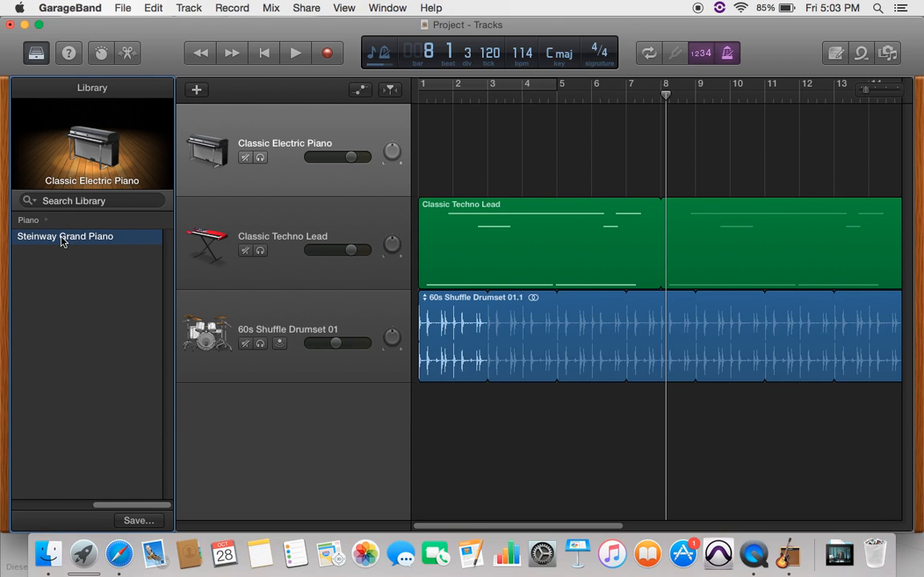
Show the Musical Typing keyboard and try out the notes D, E, F, G, A and B on the grand piano.
{"action": "left_click", "coordinate": [386, 7]}
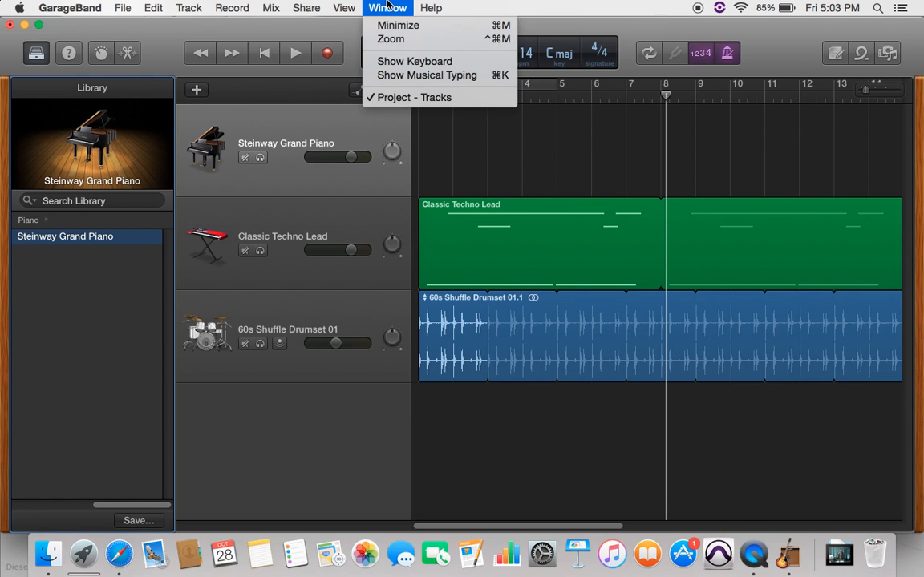
{"action": "left_click", "coordinate": [403, 75]}
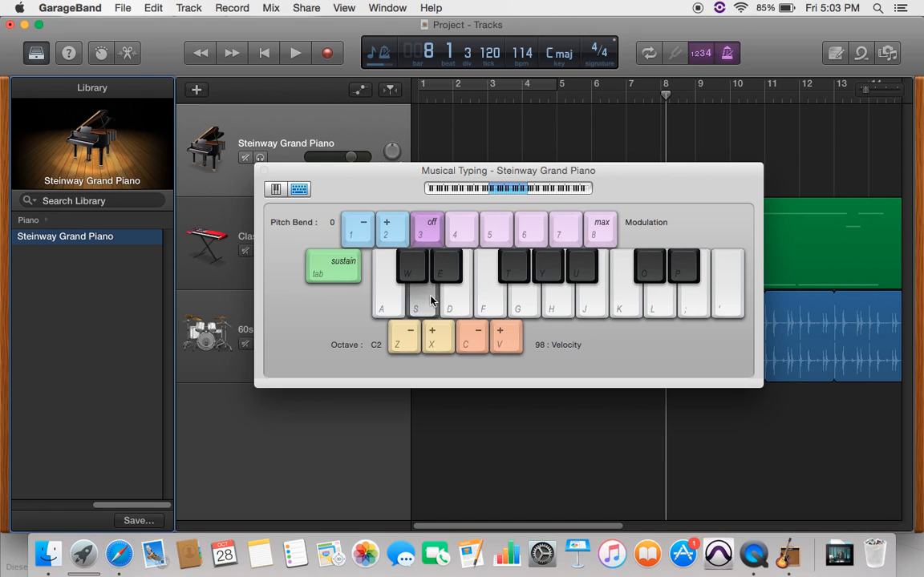
{"action": "left_click", "coordinate": [491, 299]}
{"action": "key", "text": "j"}
{"action": "key", "text": "h"}
{"action": "key", "text": "s"}
{"action": "key", "text": "h"}
{"action": "key", "text": "j"}
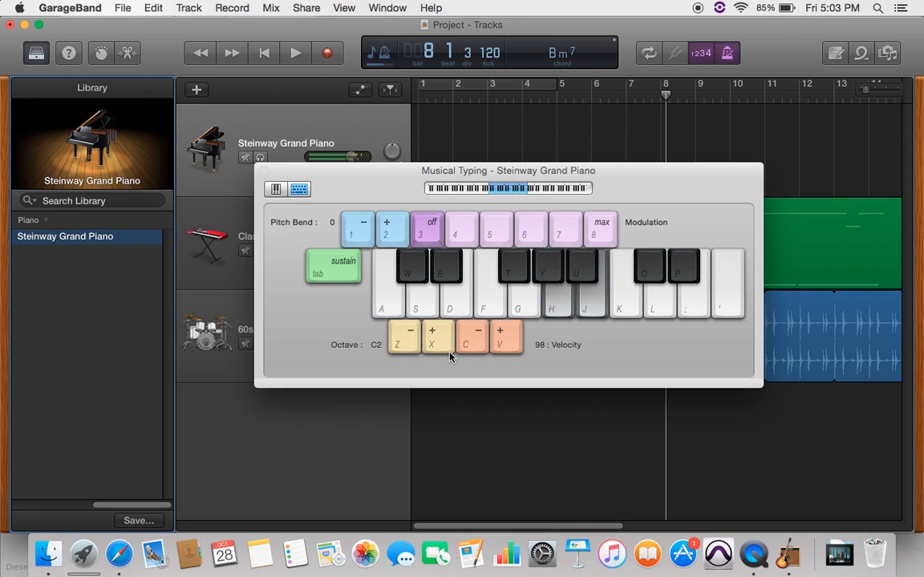
{"action": "key", "text": "s"}
{"action": "key", "text": "h"}
{"action": "key", "text": "g"}
{"action": "key", "text": "h"}
{"action": "key", "text": "g"}
{"action": "key", "text": "d"}
{"action": "key", "text": "f"}
{"action": "key", "text": "g"}
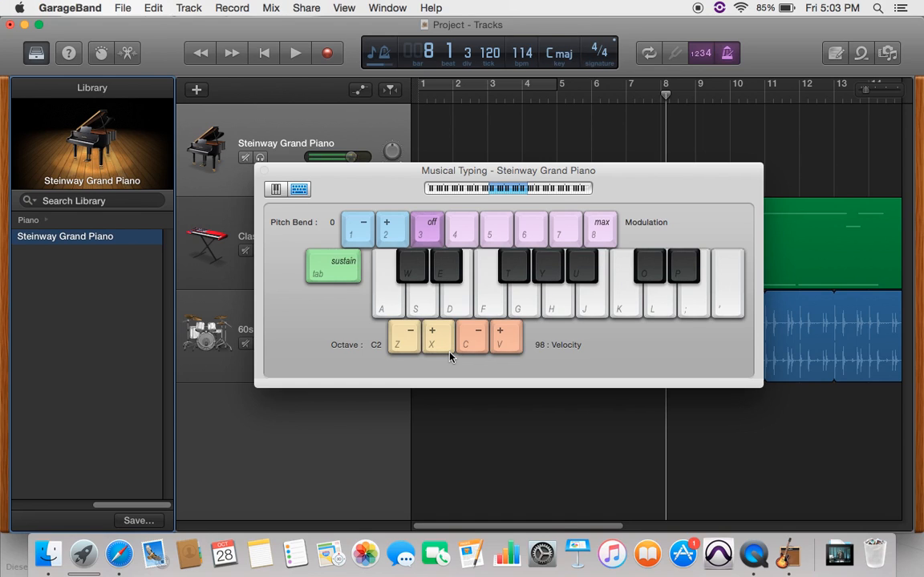
Record about five bars of D, E, G, A and B notes on the Steinway Grand Piano track from bar 1, and close Musical Typing.
{"action": "key", "text": "Return"}
{"action": "left_click", "coordinate": [325, 54]}
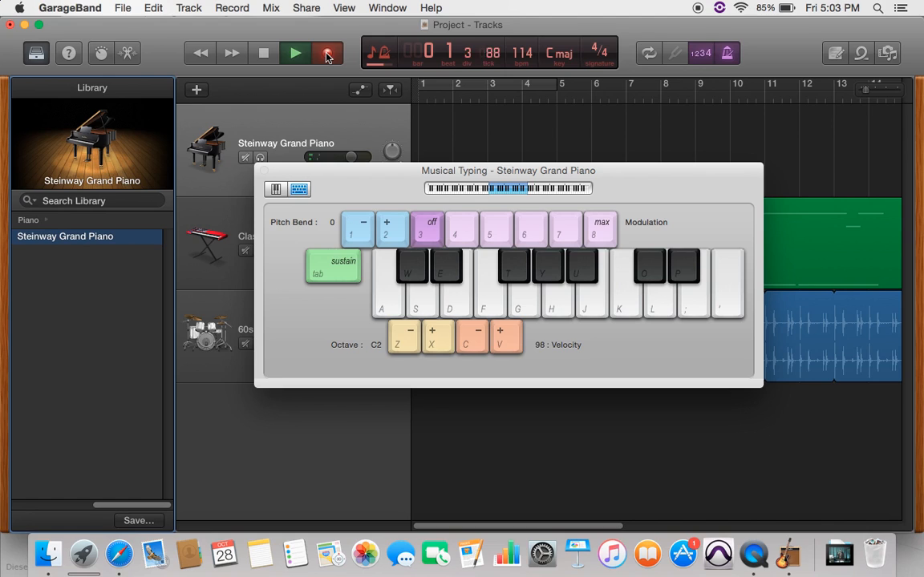
{"action": "key", "text": "s"}
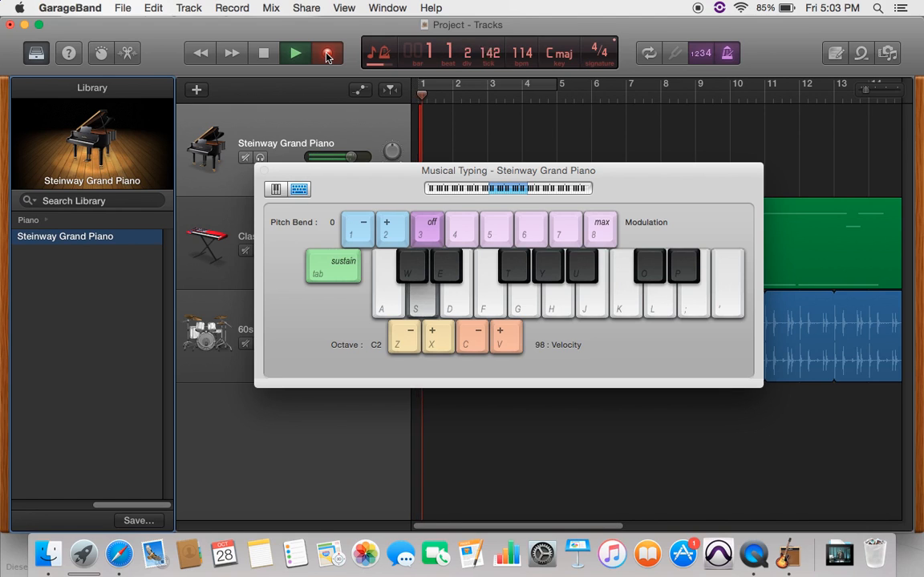
{"action": "key", "text": "h"}
{"action": "key", "text": "g"}
{"action": "key", "text": "h"}
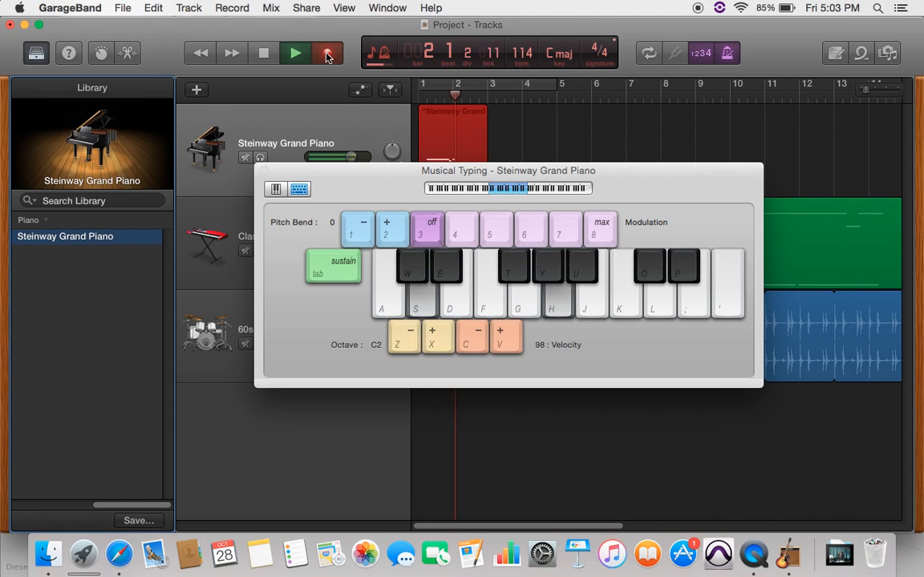
{"action": "key", "text": "j"}
{"action": "key", "text": "h"}
{"action": "key", "text": "g"}
{"action": "key", "text": "d"}
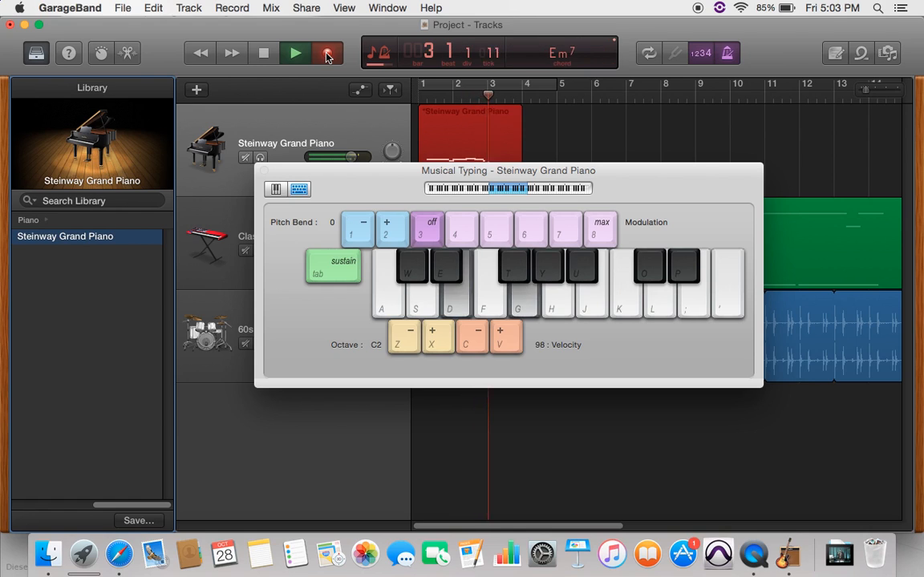
{"action": "key", "text": "j"}
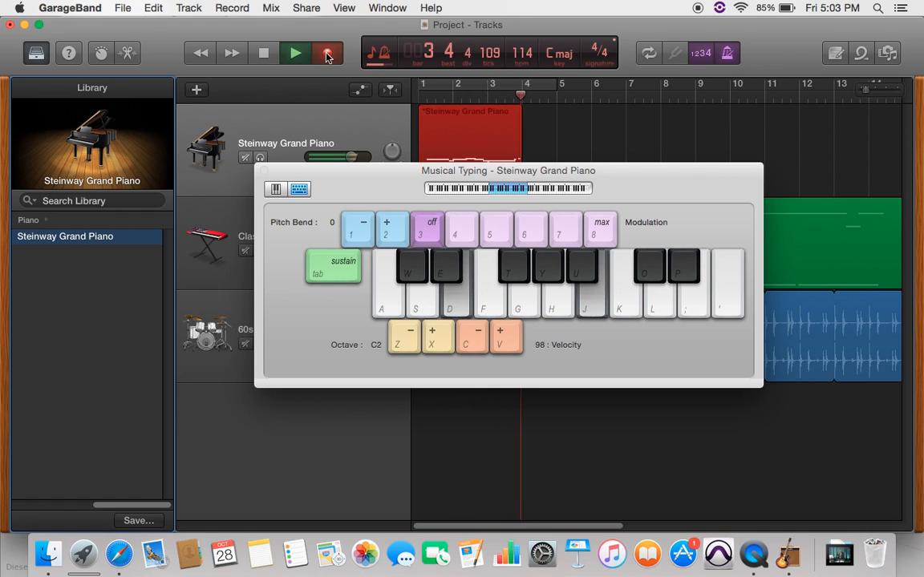
{"action": "key", "text": "s"}
{"action": "key", "text": "h"}
{"action": "key", "text": "g"}
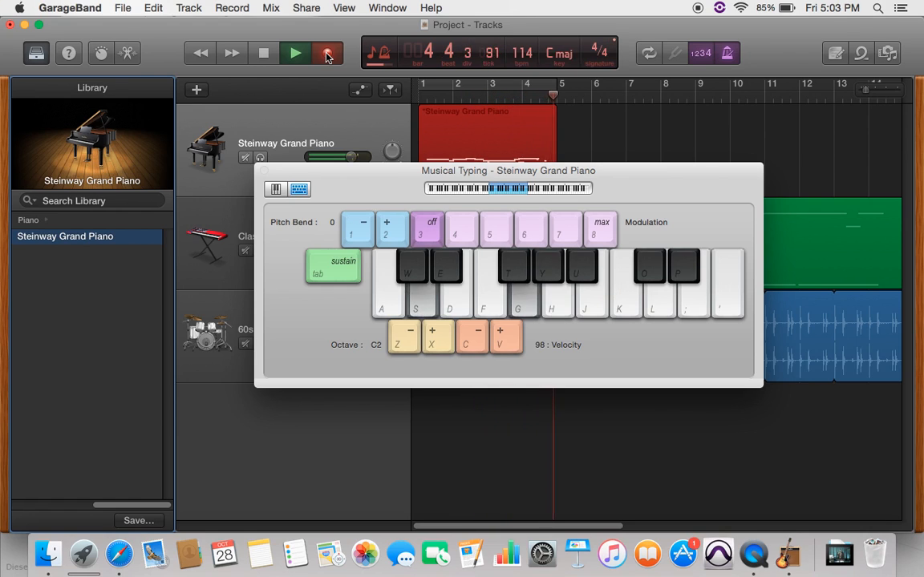
{"action": "key", "text": "d"}
{"action": "key", "text": "s"}
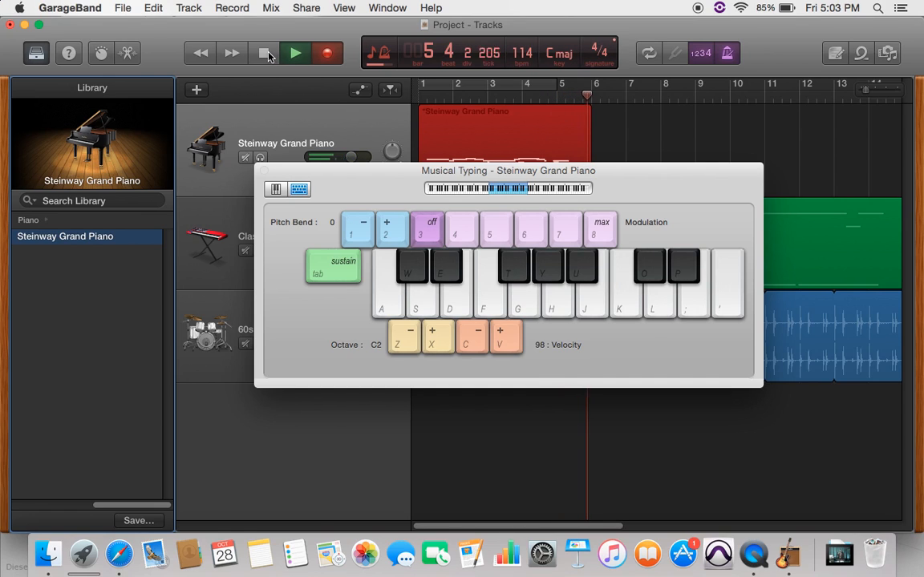
{"action": "left_click", "coordinate": [264, 52]}
{"action": "left_click", "coordinate": [262, 171]}
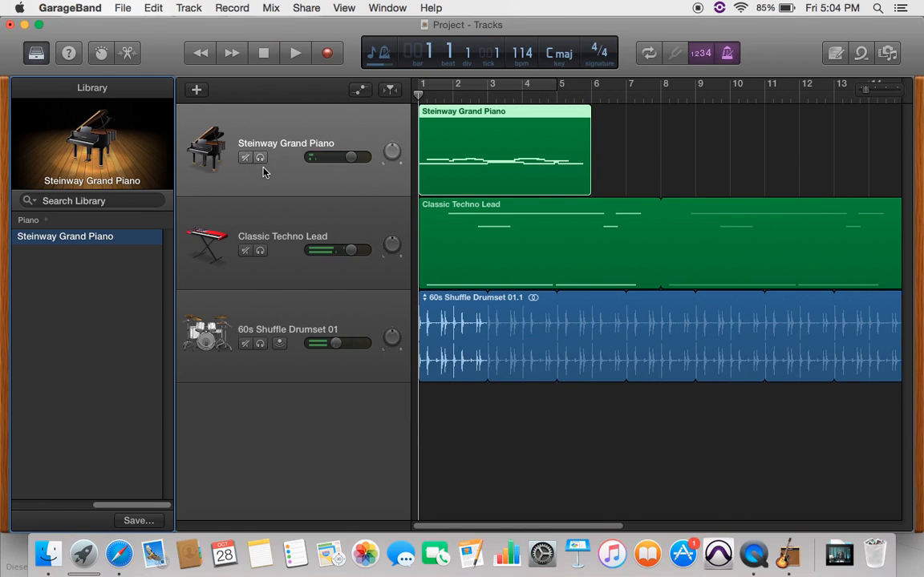
Audition the song with the cycle area extended to bar 6, the end of the piano region, and switch cycling off.
{"action": "left_click_drag", "start_coordinate": [420, 95], "coordinate": [574, 95]}
{"action": "left_click_drag", "start_coordinate": [506, 102], "coordinate": [415, 107]}
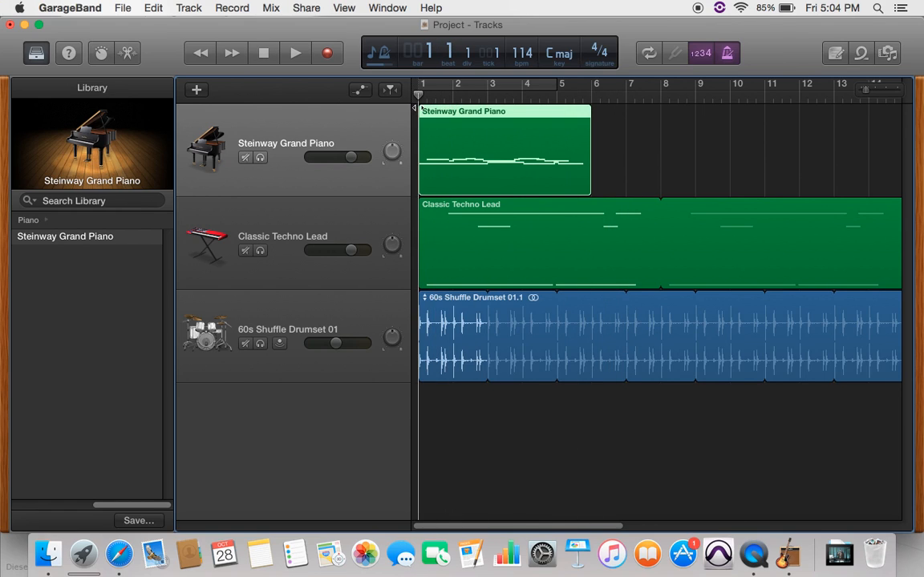
{"action": "left_click", "coordinate": [648, 54]}
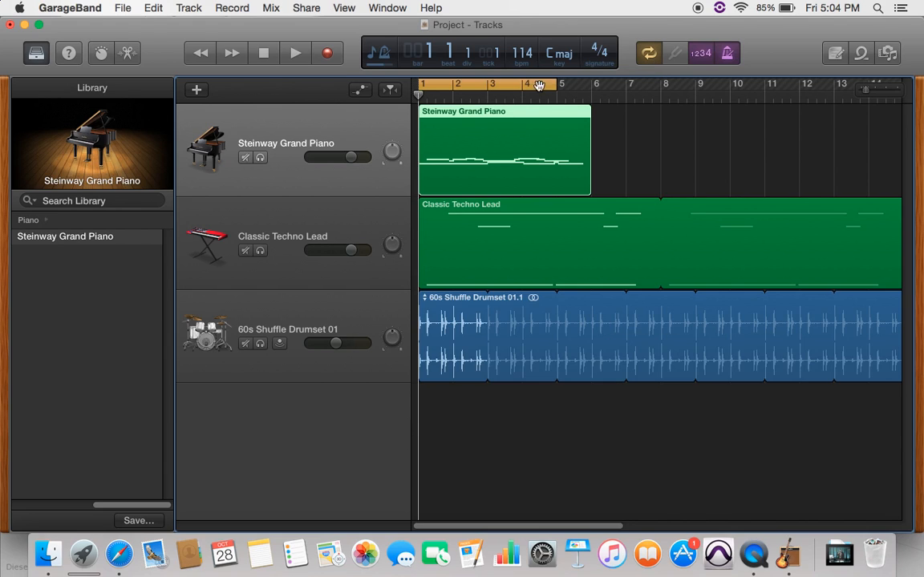
{"action": "left_click_drag", "start_coordinate": [558, 85], "coordinate": [589, 88]}
{"action": "left_click", "coordinate": [295, 53]}
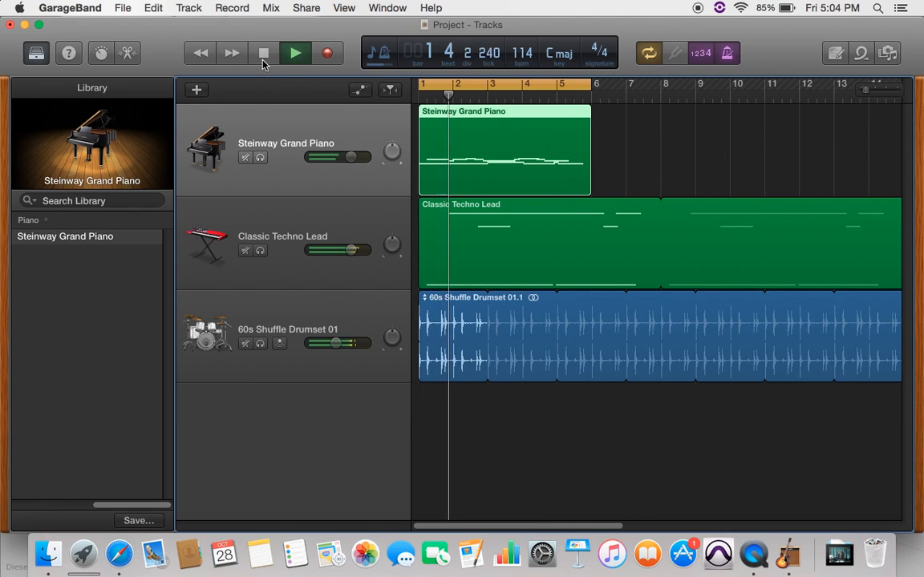
{"action": "left_click", "coordinate": [263, 54]}
{"action": "left_click", "coordinate": [263, 55]}
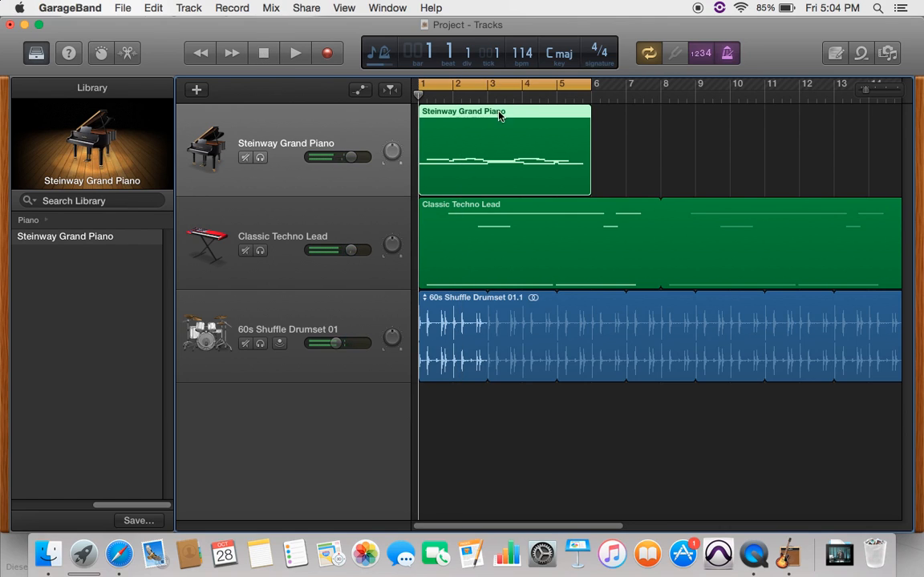
{"action": "left_click", "coordinate": [512, 83]}
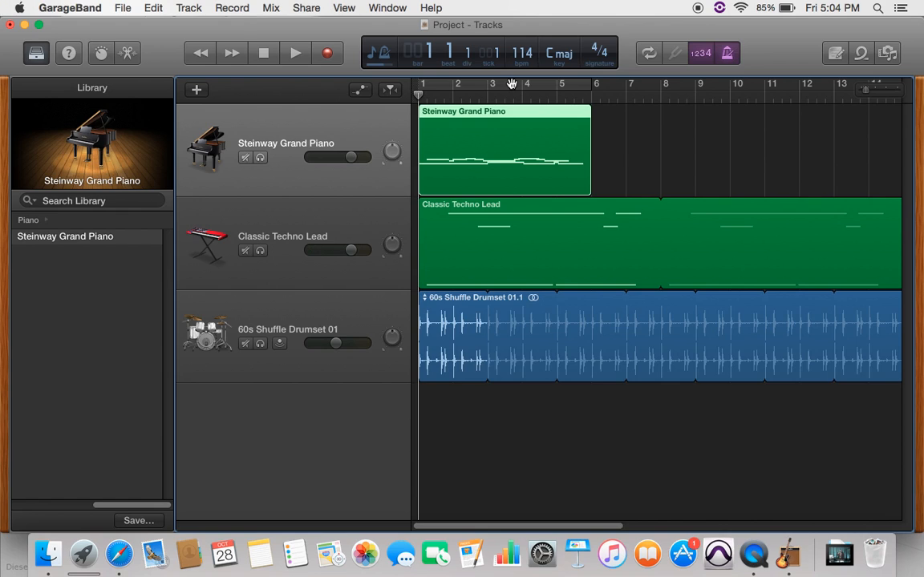
Add a microphone audio track on Input 1 and record about three bars of audio on it from bar 1.
{"action": "left_click", "coordinate": [194, 90]}
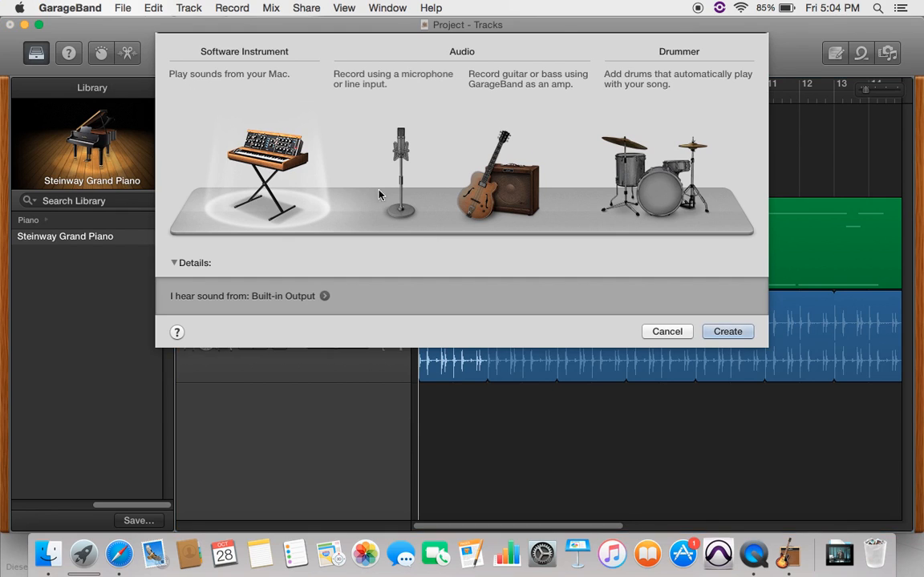
{"action": "left_click", "coordinate": [379, 195]}
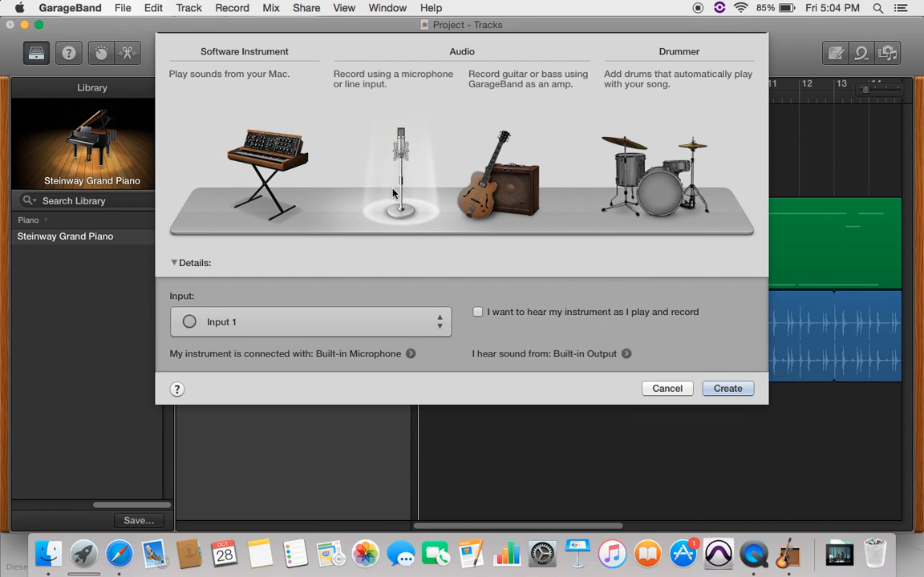
{"action": "left_click", "coordinate": [727, 357]}
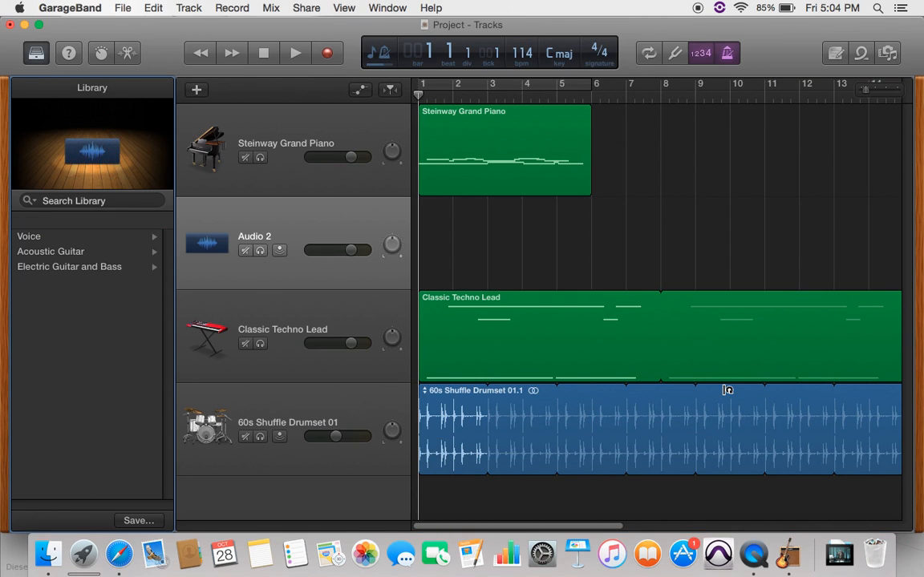
{"action": "left_click", "coordinate": [321, 54]}
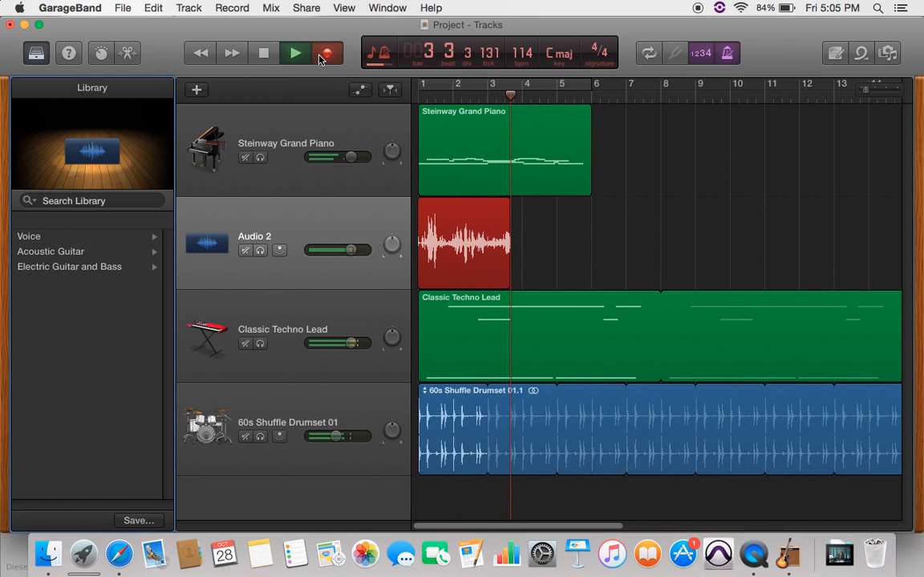
{"action": "left_click", "coordinate": [264, 53]}
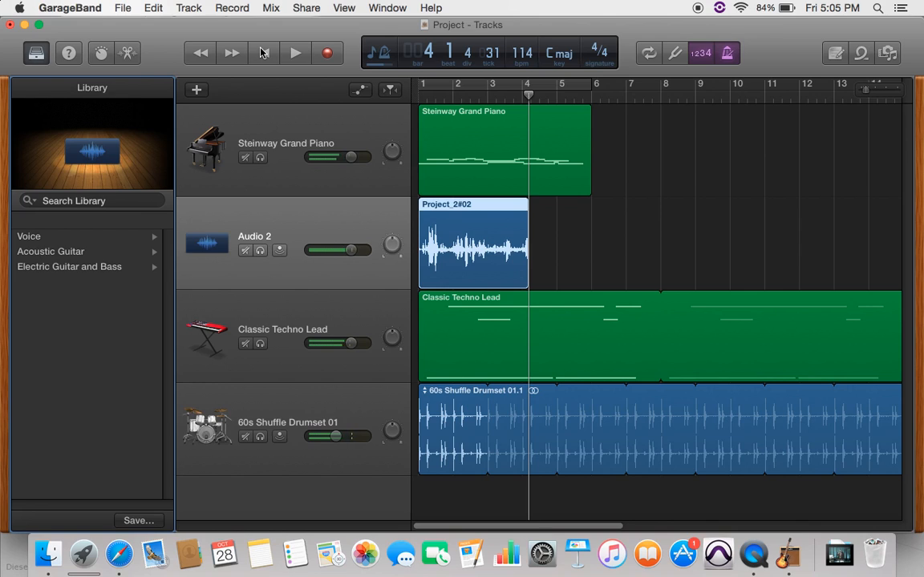
Lower the volume of the Steinway Grand Piano and Classic Techno Lead tracks slightly.
{"action": "mouse_move", "coordinate": [351, 249]}
{"action": "left_mouse_down"}
{"action": "mouse_move", "coordinate": [336, 249]}
{"action": "mouse_move", "coordinate": [351, 249]}
{"action": "left_mouse_up"}
{"action": "left_click_drag", "start_coordinate": [350, 156], "coordinate": [336, 157]}
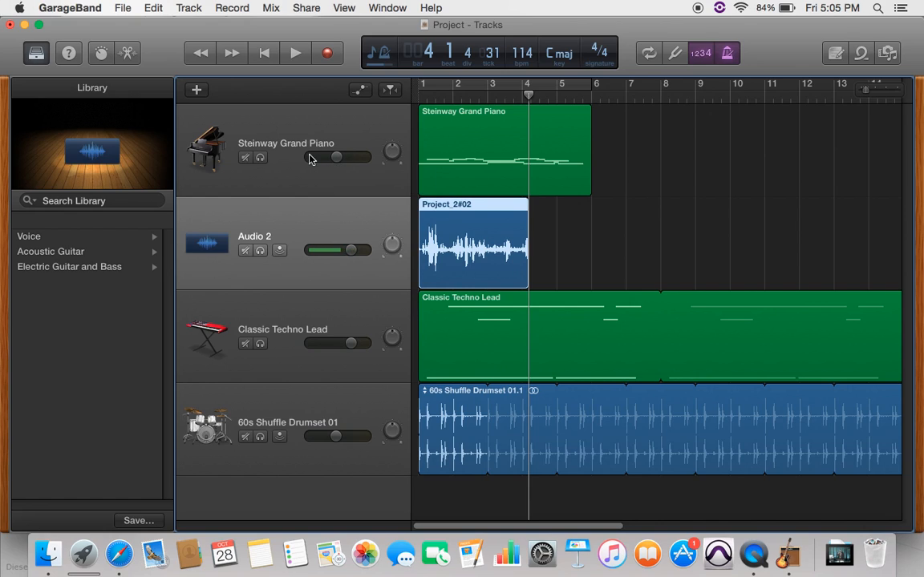
{"action": "left_click_drag", "start_coordinate": [350, 342], "coordinate": [334, 343]}
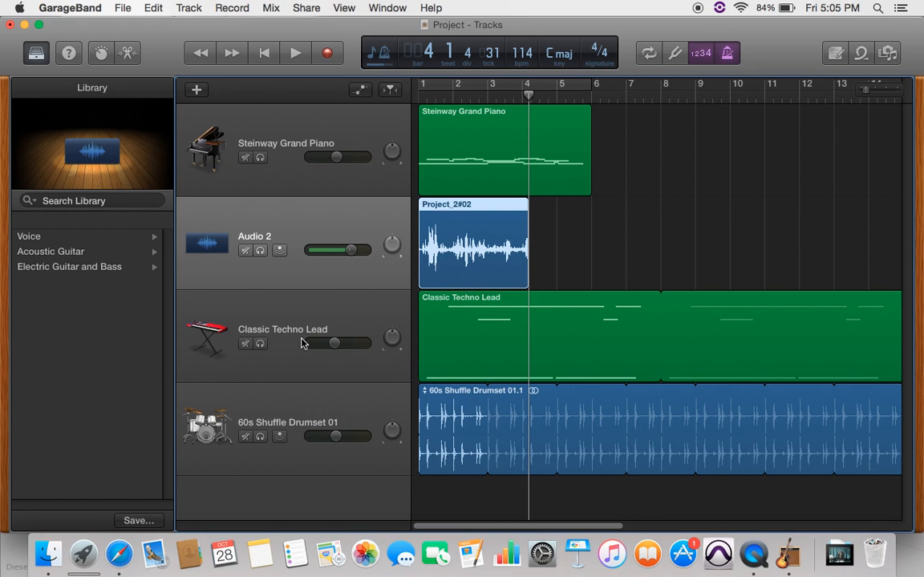
{"action": "double_click", "coordinate": [387, 439]}
{"action": "left_click", "coordinate": [388, 441]}
Assign the Robot Vocal patch from the Voice Experimental category to the Audio 2 track.
{"action": "left_click", "coordinate": [46, 239]}
{"action": "left_click", "coordinate": [64, 408]}
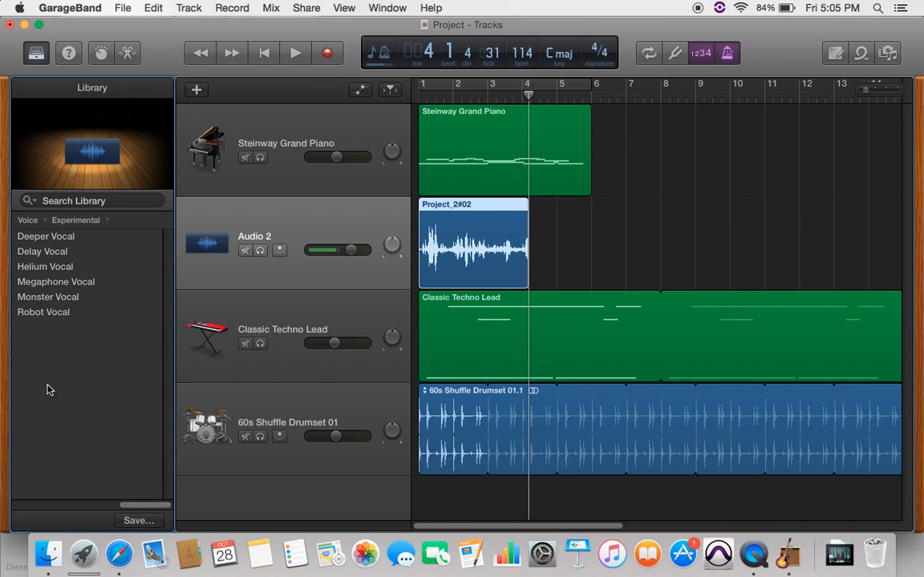
{"action": "left_click", "coordinate": [68, 223]}
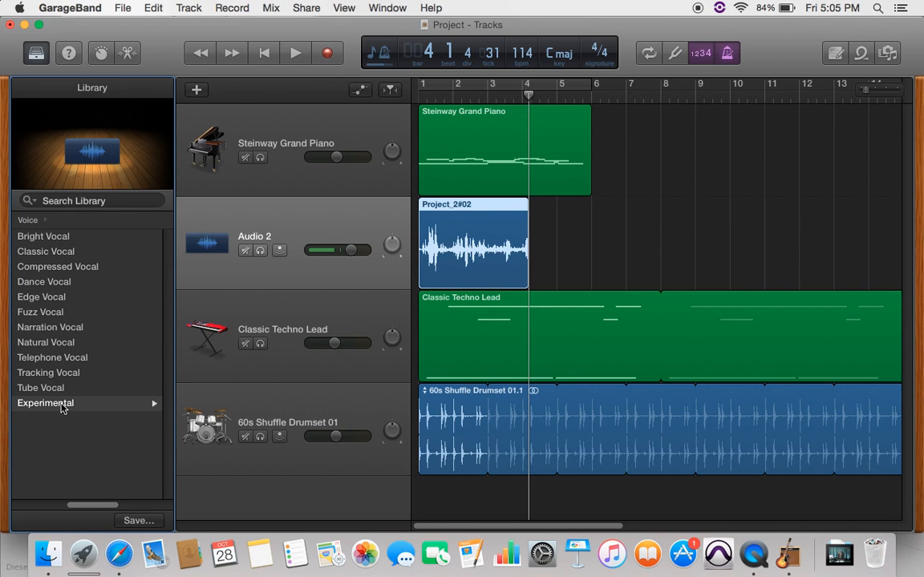
{"action": "left_click", "coordinate": [62, 402]}
{"action": "left_click", "coordinate": [50, 313]}
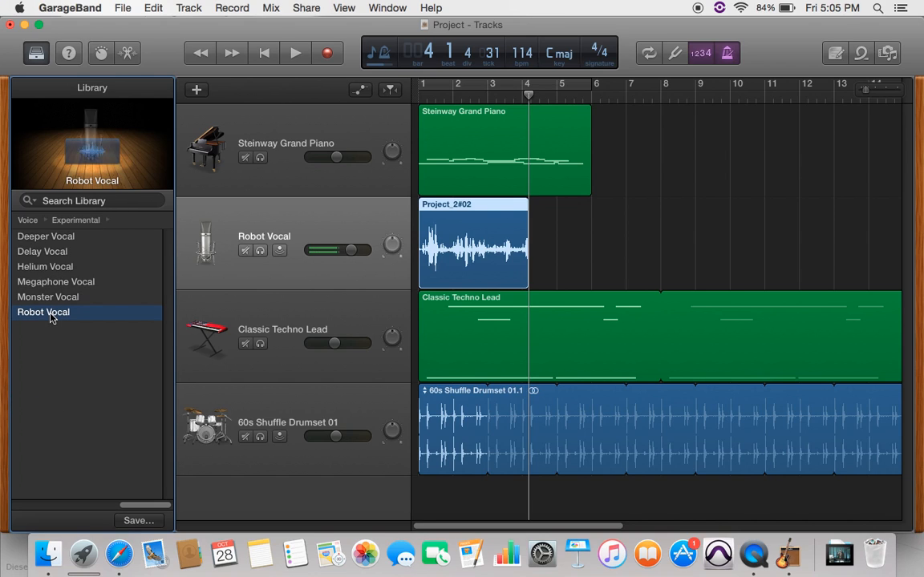
Play the song briefly from the beginning to hear the Robot Vocal track in the mix.
{"action": "left_click", "coordinate": [263, 51]}
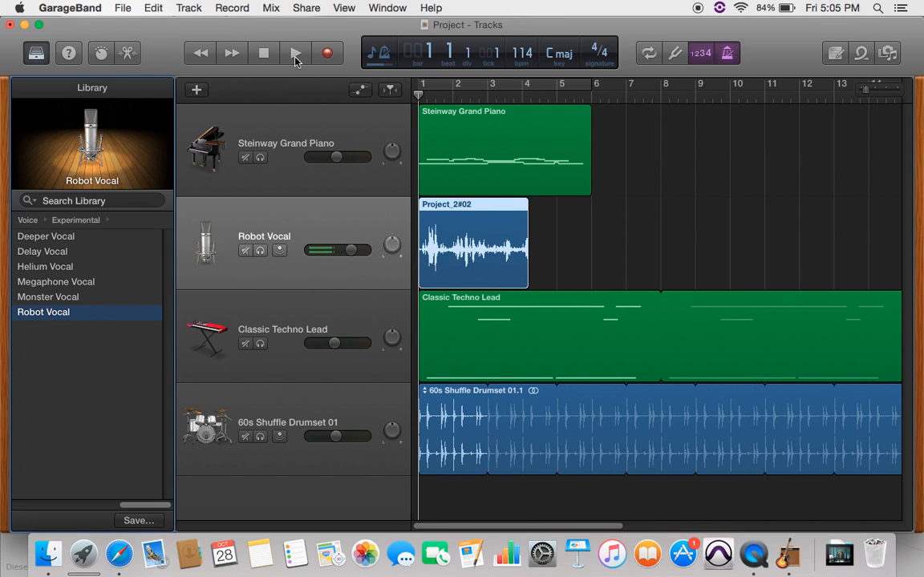
{"action": "left_click", "coordinate": [295, 56]}
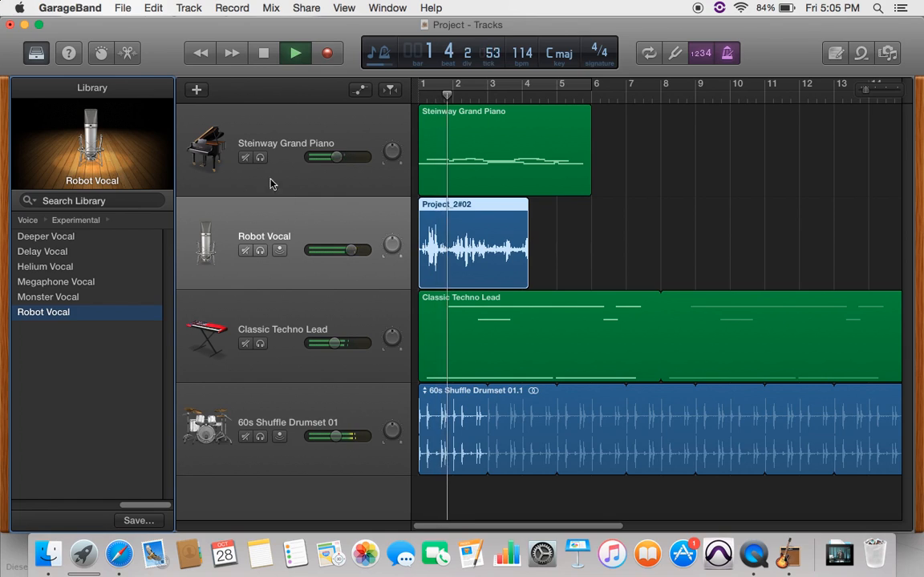
{"action": "left_click", "coordinate": [264, 53]}
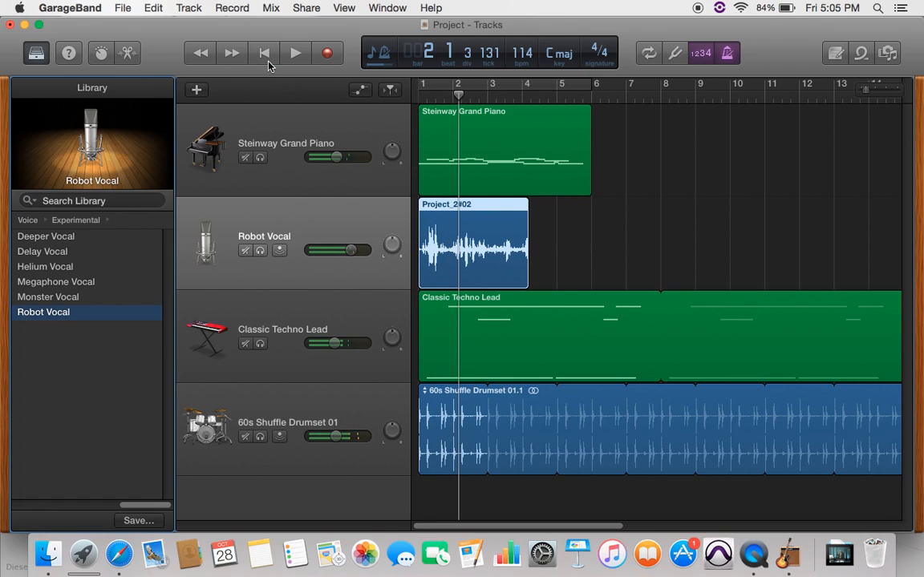
Solo the Steinway Grand Piano track, play it for a few bars, return to the beginning and turn the solo off.
{"action": "left_click", "coordinate": [260, 158]}
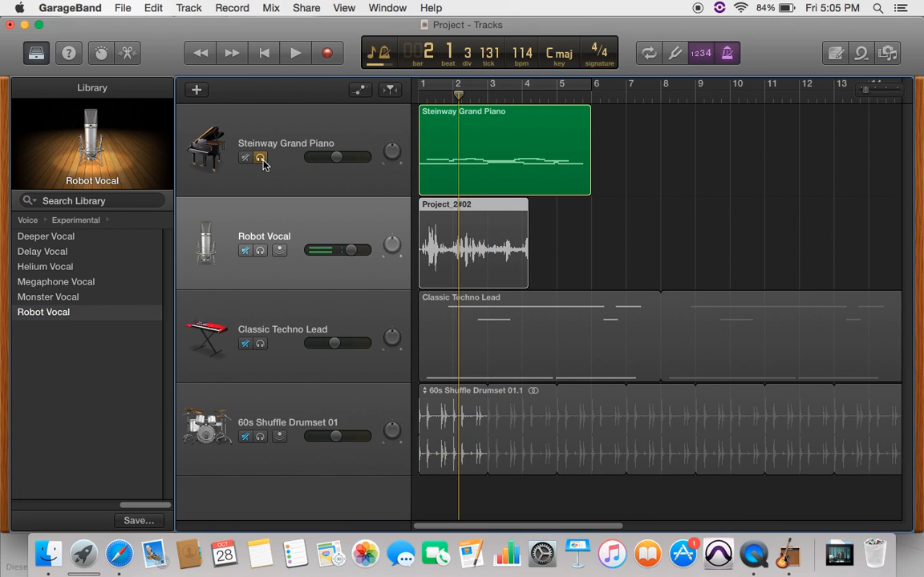
{"action": "left_click", "coordinate": [294, 54]}
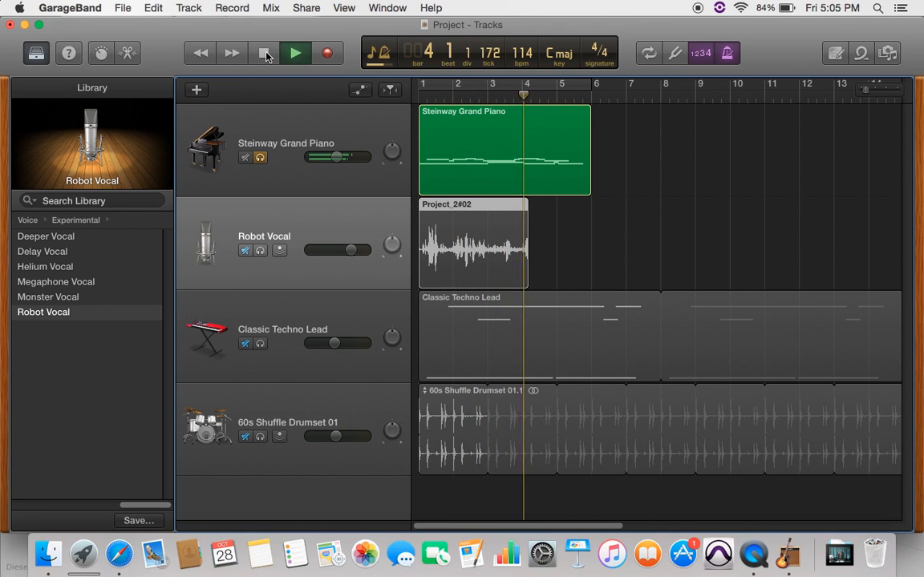
{"action": "left_click", "coordinate": [265, 54]}
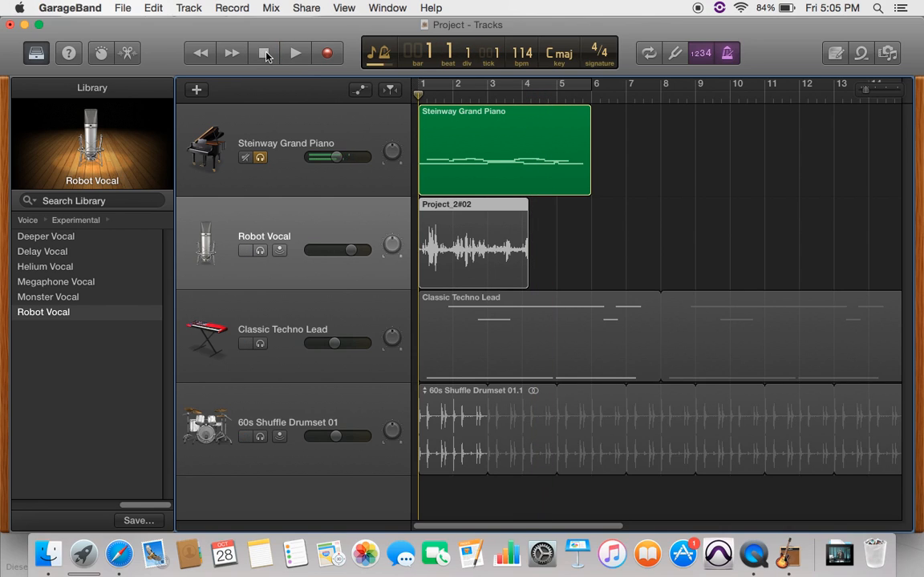
{"action": "left_click", "coordinate": [261, 158]}
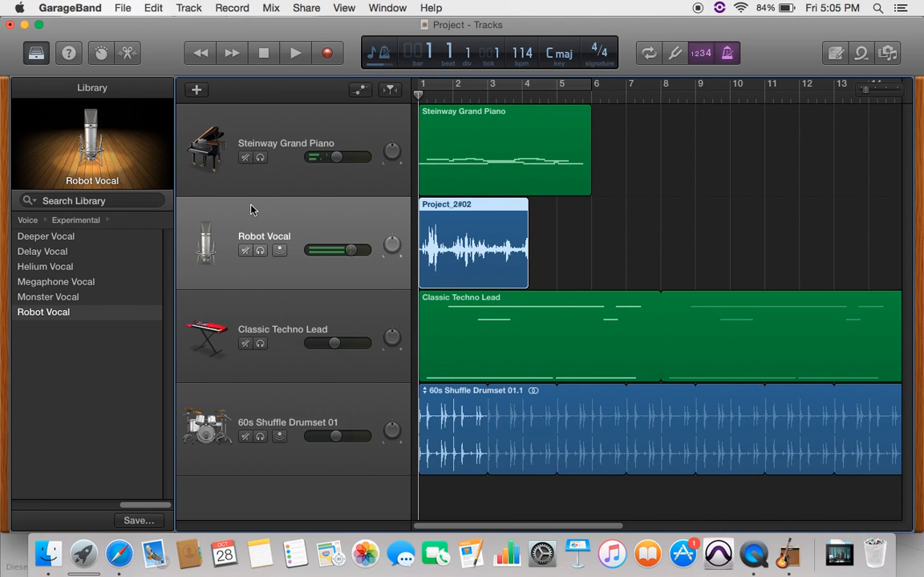
Play the song while muting and unmuting the Robot Vocal and Classic Techno Lead tracks, then stop with both unmuted.
{"action": "left_click", "coordinate": [245, 250]}
{"action": "left_click", "coordinate": [246, 344]}
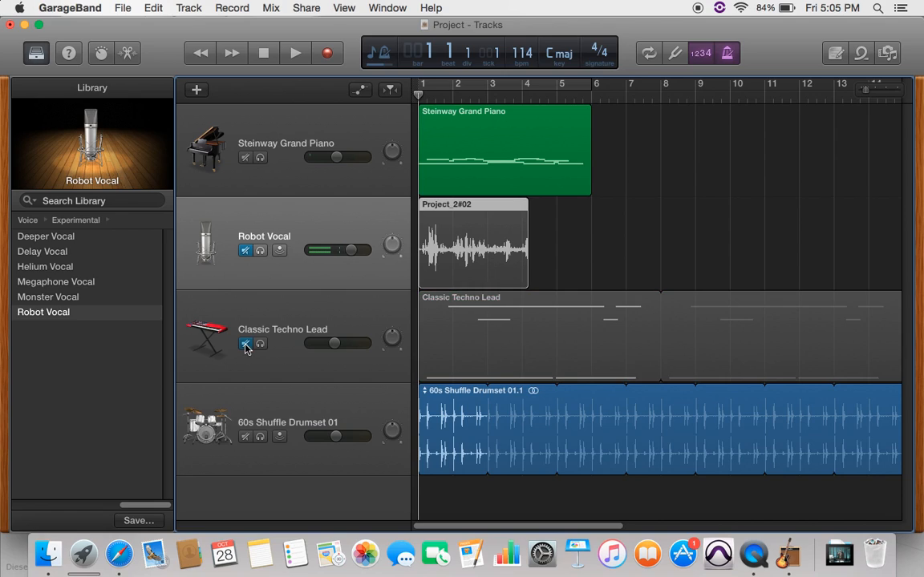
{"action": "left_click", "coordinate": [298, 53]}
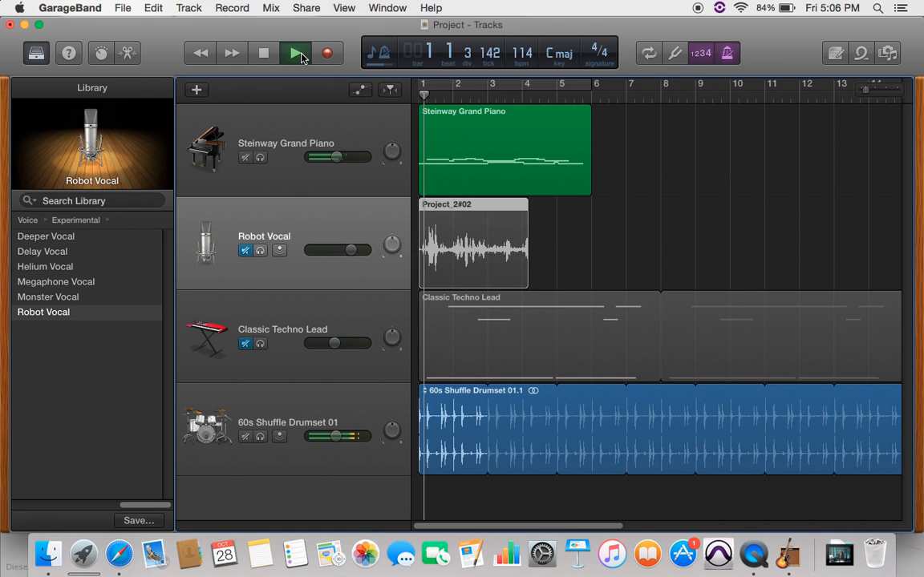
{"action": "left_click", "coordinate": [246, 251]}
{"action": "left_click", "coordinate": [245, 343]}
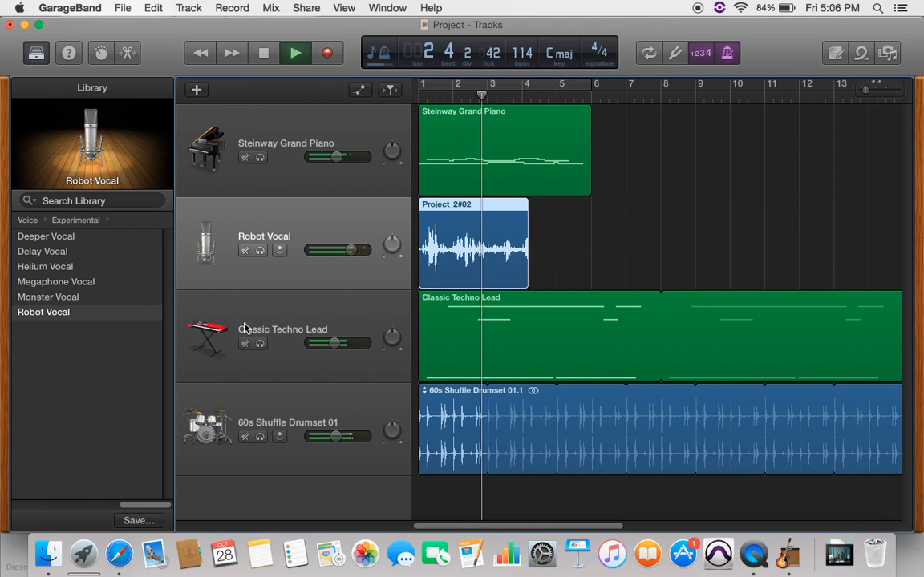
{"action": "left_click", "coordinate": [245, 251]}
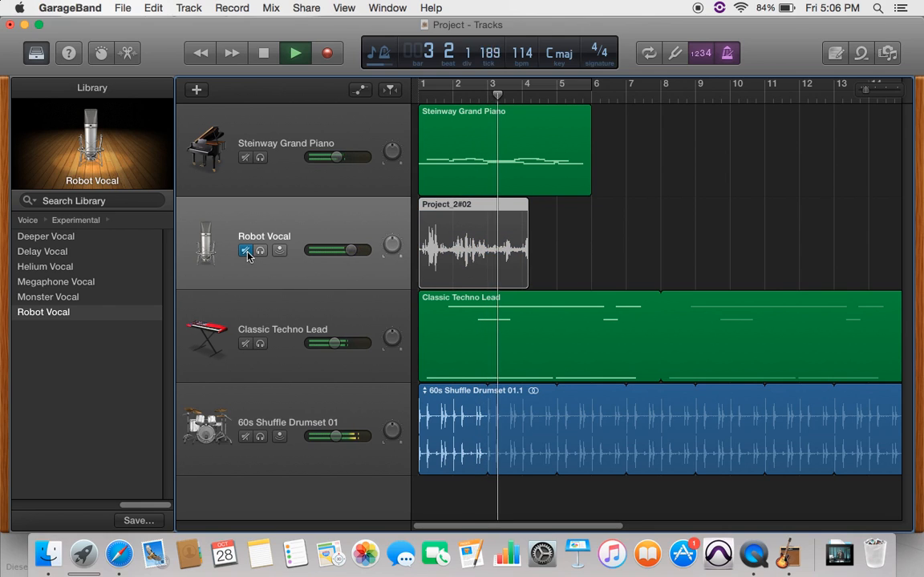
{"action": "left_click", "coordinate": [263, 54]}
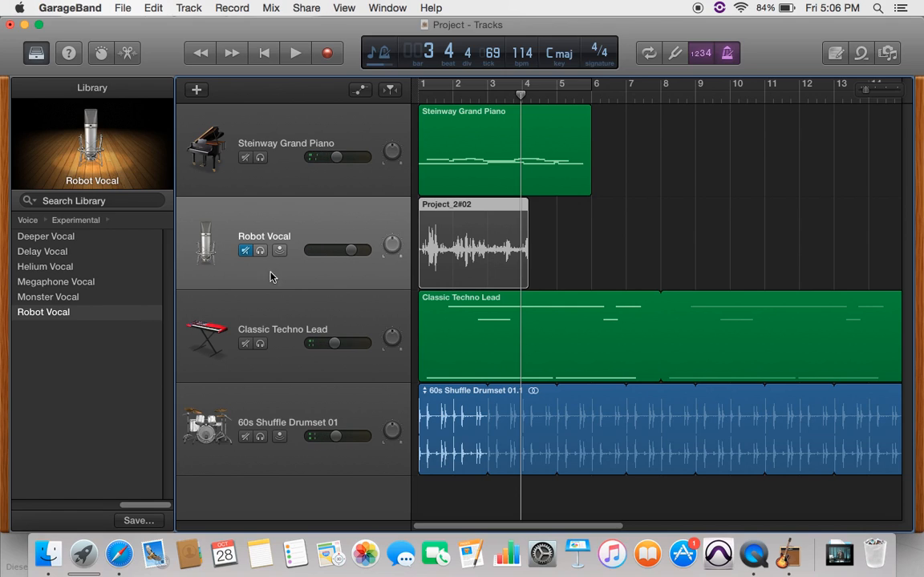
{"action": "left_click", "coordinate": [245, 251]}
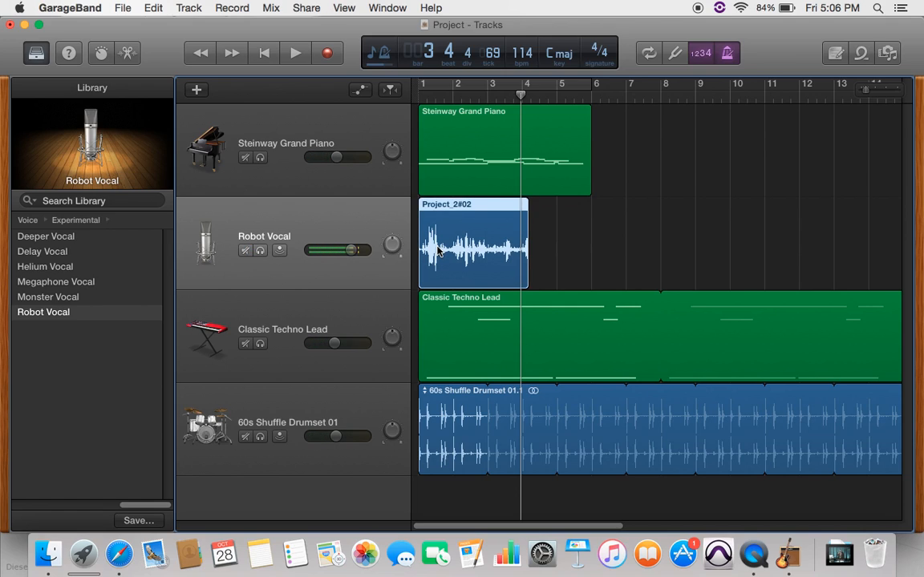
Delete the recorded vocal region and then the Robot Vocal track itself.
{"action": "key", "text": "Delete"}
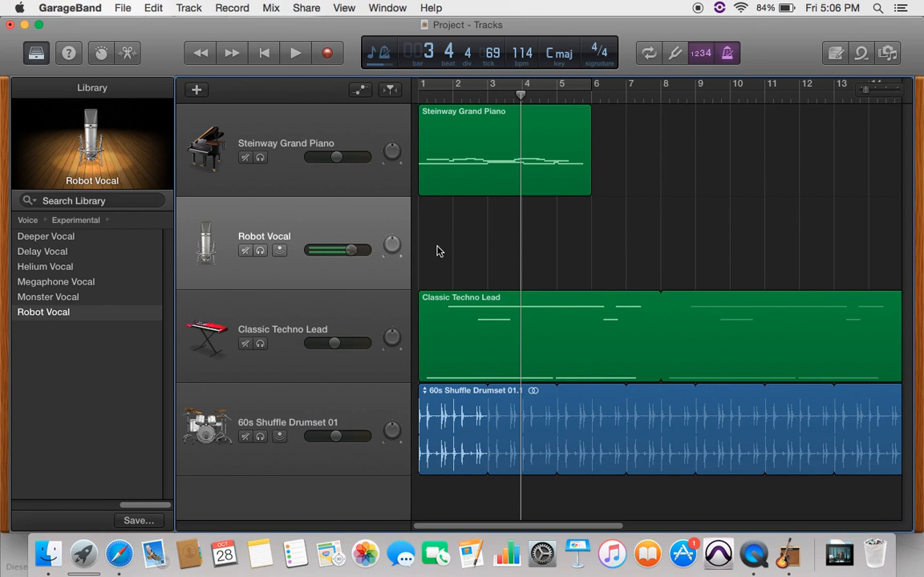
{"action": "key", "text": "super+z"}
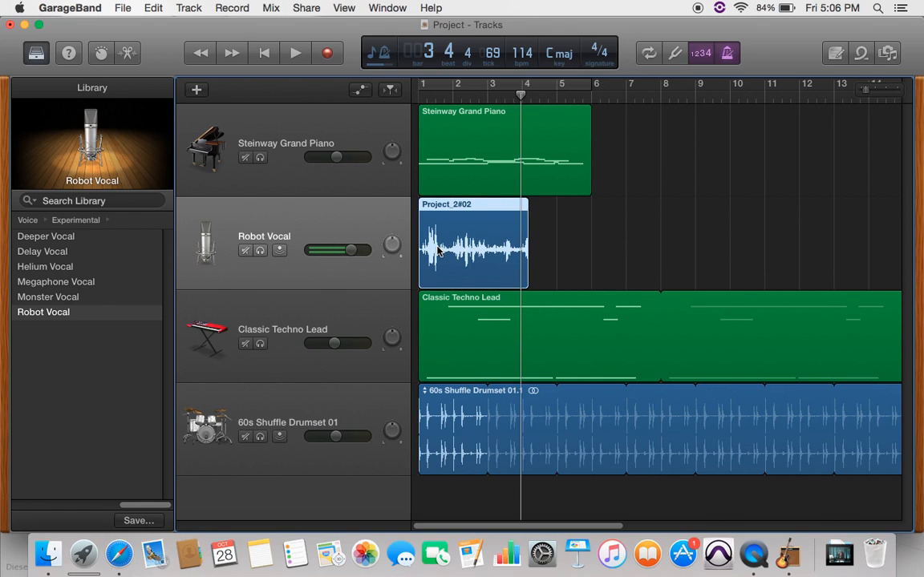
{"action": "key", "text": "Delete"}
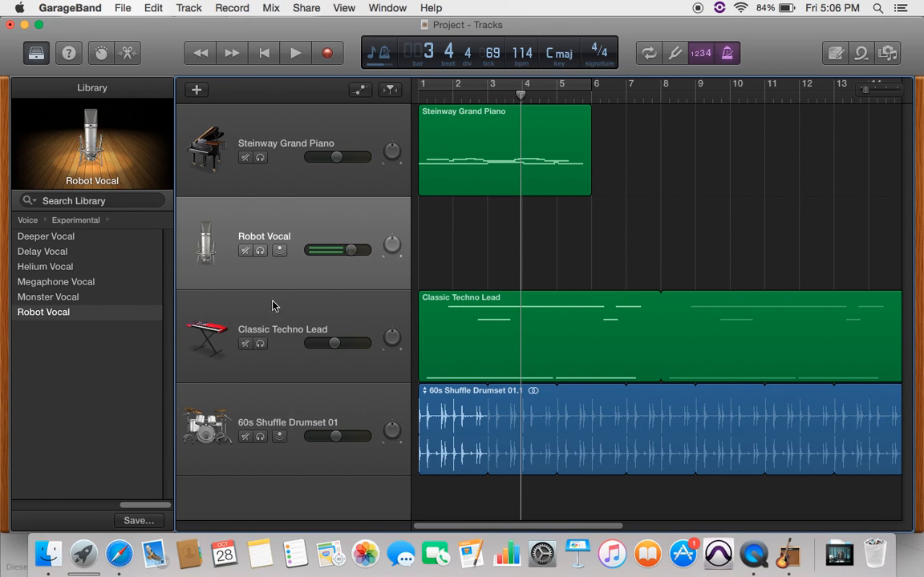
{"action": "right_click", "coordinate": [236, 226]}
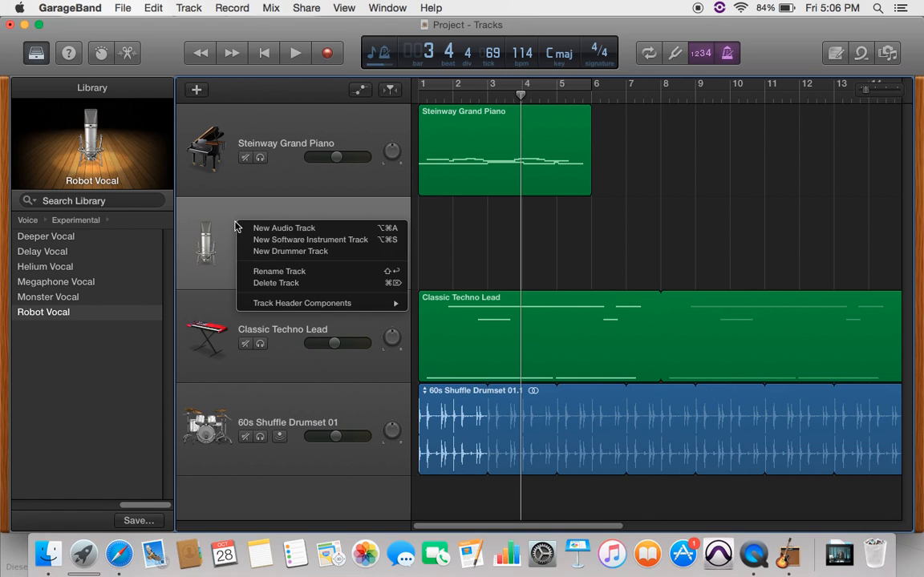
{"action": "left_click", "coordinate": [273, 284]}
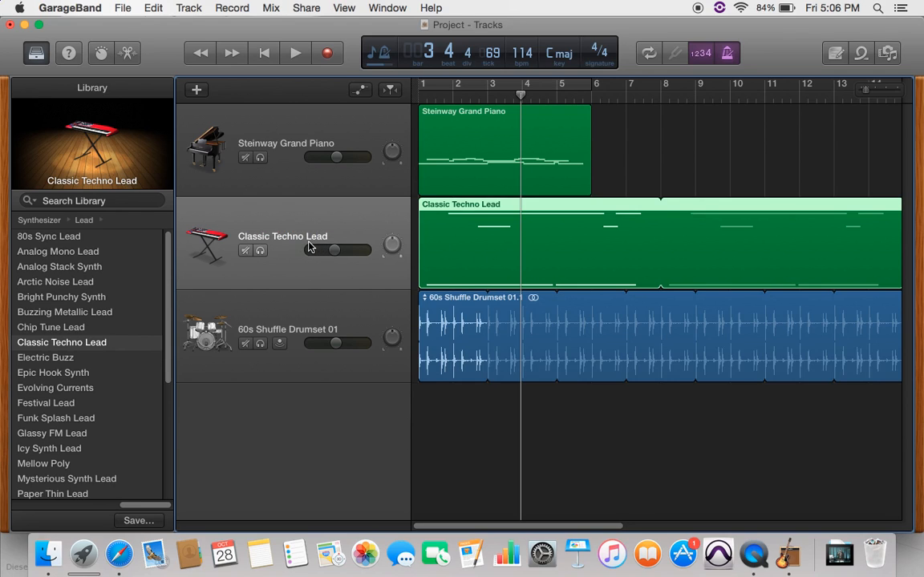
Try the Electric Buzz patch on the synth lead track, then switch it back to Classic Techno Lead.
{"action": "left_click", "coordinate": [84, 360]}
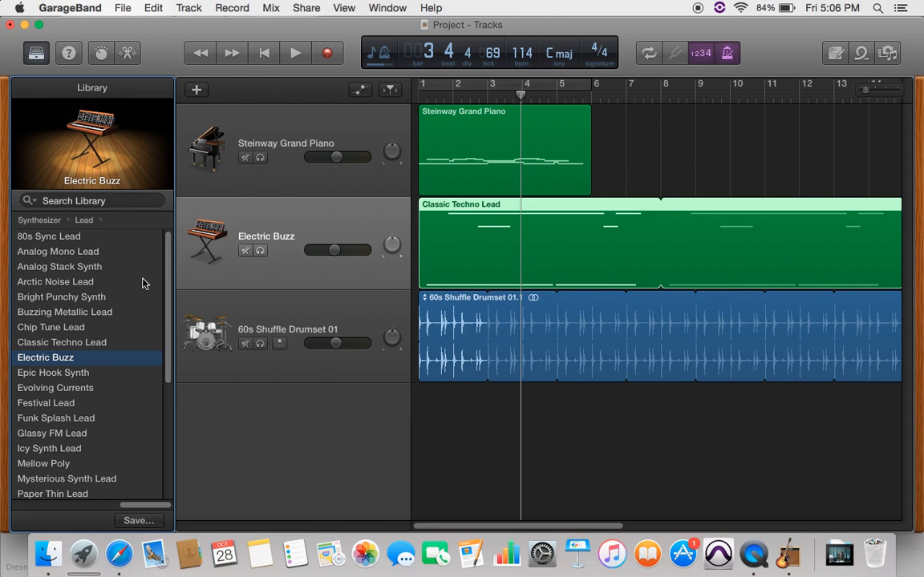
{"action": "left_click", "coordinate": [86, 344]}
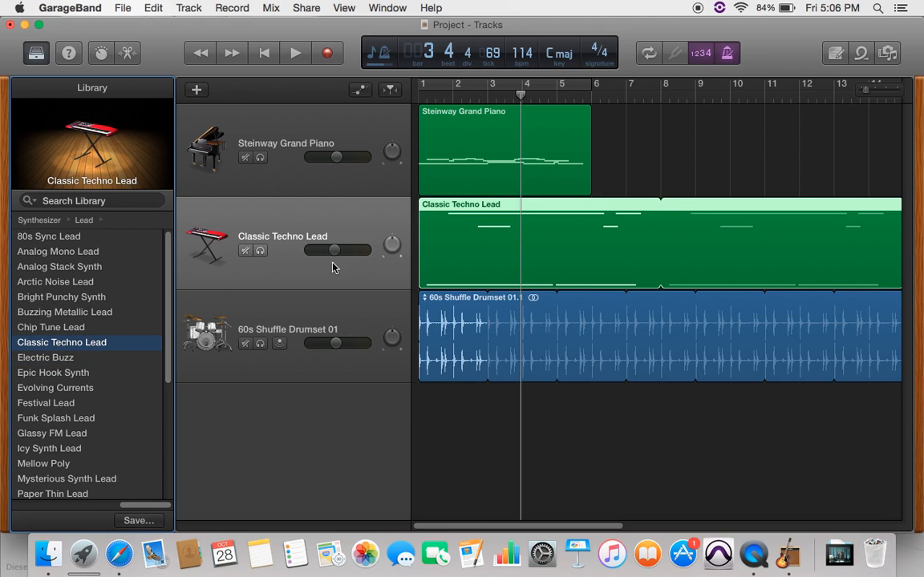
Examine the notes of the Classic Techno Lead region in the Piano Roll editor, including the short B2 note, then close the editor.
{"action": "double_click", "coordinate": [477, 237]}
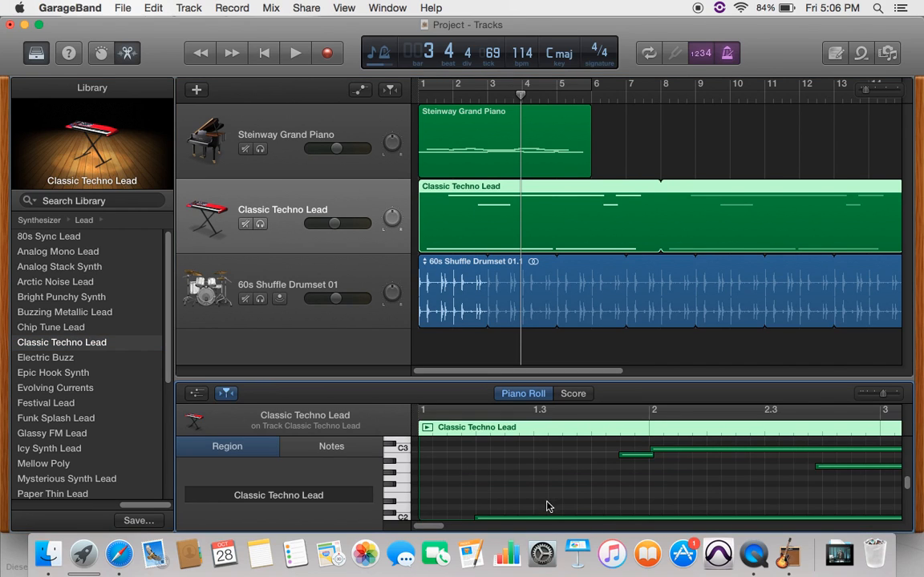
{"action": "mouse_move", "coordinate": [430, 527]}
{"action": "left_mouse_down"}
{"action": "mouse_move", "coordinate": [446, 529]}
{"action": "mouse_move", "coordinate": [433, 528]}
{"action": "left_mouse_up"}
{"action": "left_click", "coordinate": [559, 455]}
{"action": "left_click_drag", "start_coordinate": [559, 461], "coordinate": [559, 460]}
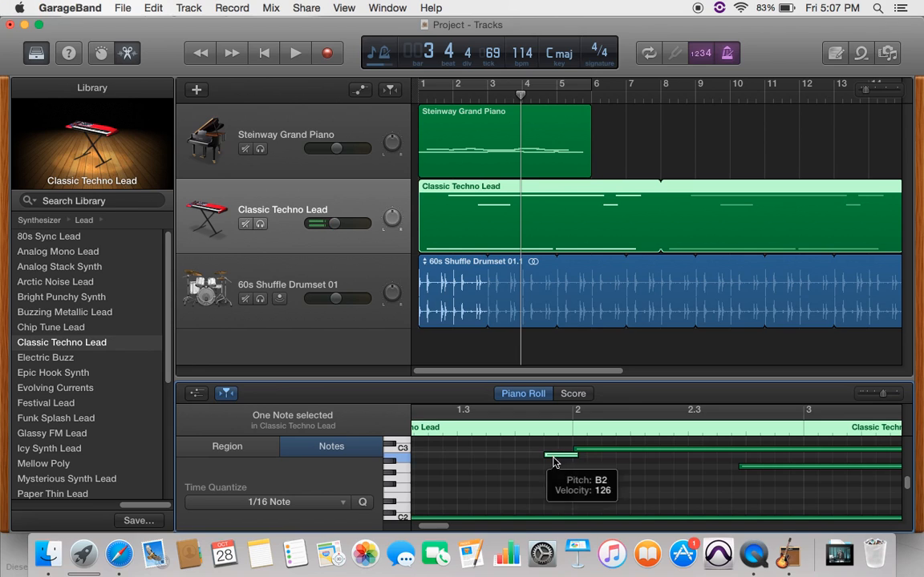
{"action": "scroll", "coordinate": [554, 462], "scroll_direction": "down", "scroll_amount": 10}
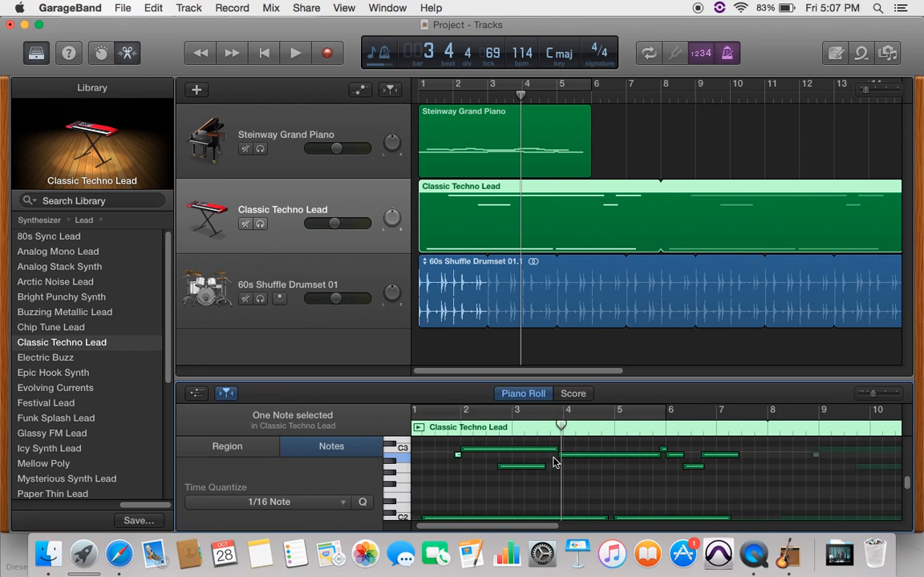
{"action": "left_click", "coordinate": [127, 53]}
{"action": "left_click", "coordinate": [126, 53]}
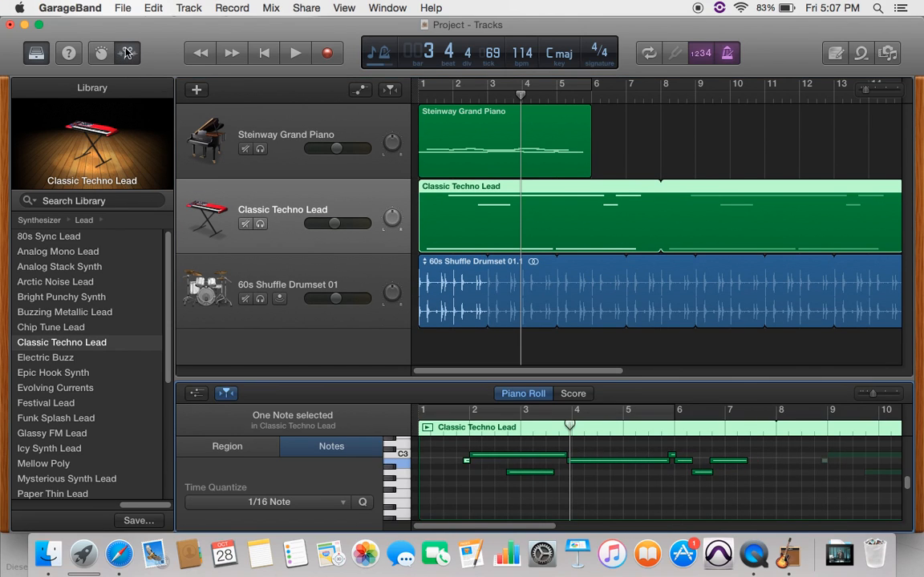
{"action": "left_click", "coordinate": [126, 53]}
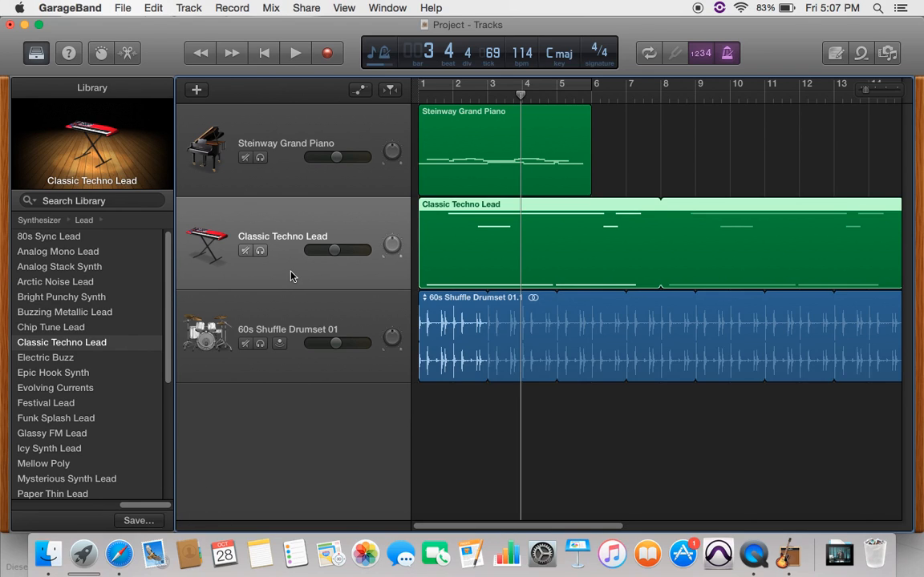
Show the EQ in the Smart Controls for the Classic Techno Lead track and play that track soloed.
{"action": "left_click", "coordinate": [102, 57]}
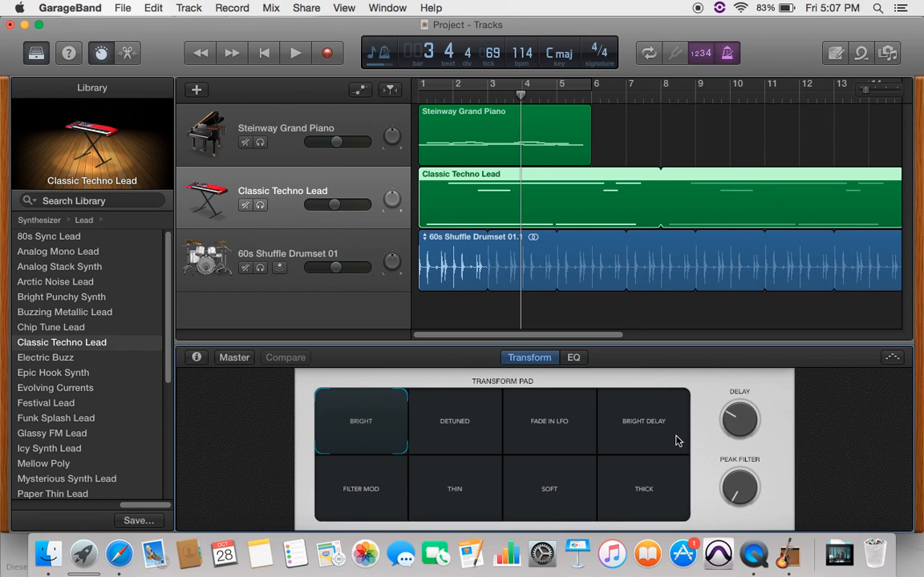
{"action": "left_click", "coordinate": [574, 358]}
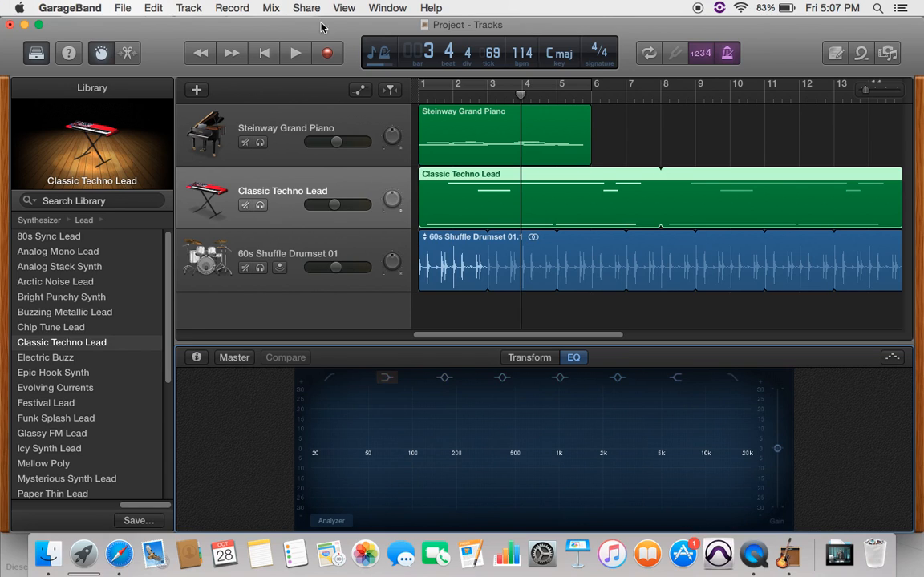
{"action": "left_click", "coordinate": [295, 53]}
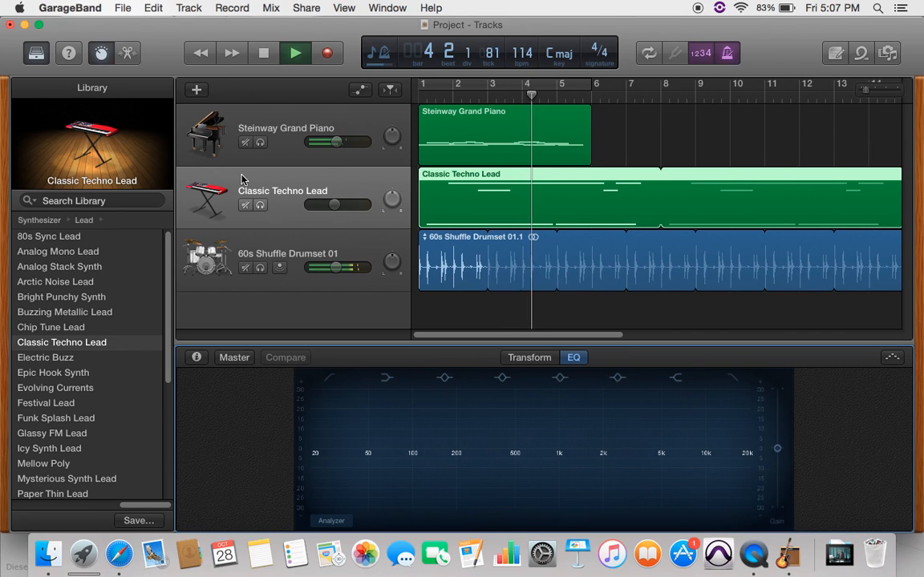
{"action": "left_click", "coordinate": [260, 205]}
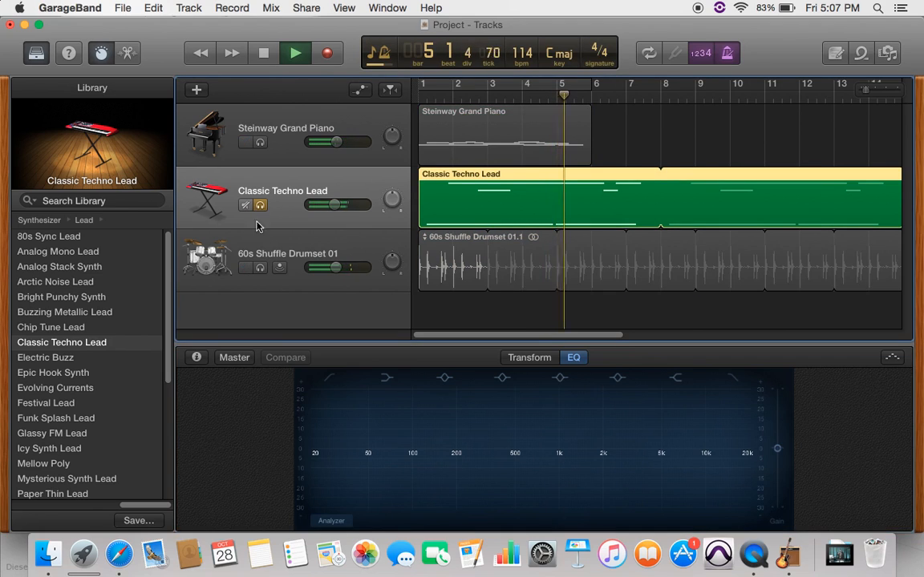
Shape the Classic Techno Lead EQ by boosting the lows near 75 Hz, raising 670 Hz by 9.5 dB and cutting the highs, then stop playback.
{"action": "left_click_drag", "start_coordinate": [388, 449], "coordinate": [396, 367]}
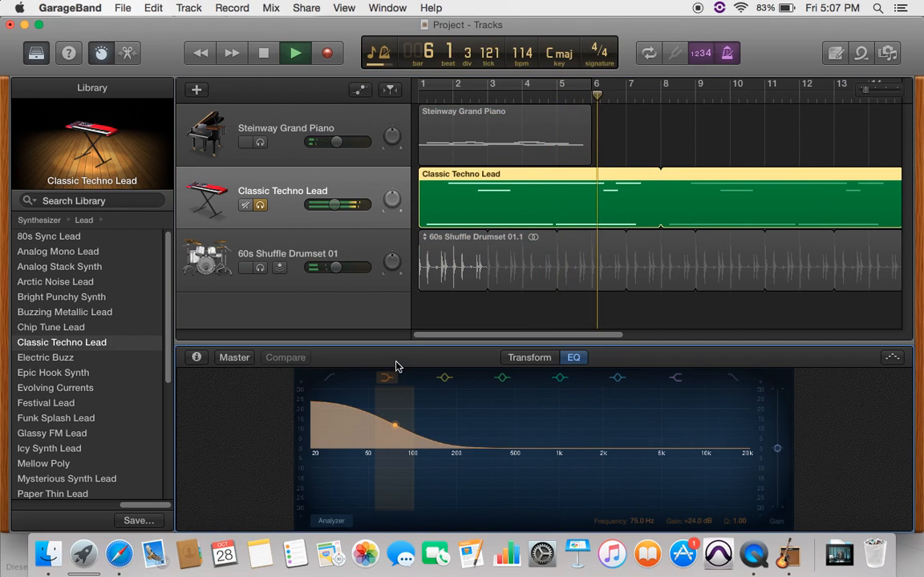
{"action": "left_click_drag", "start_coordinate": [543, 453], "coordinate": [537, 427]}
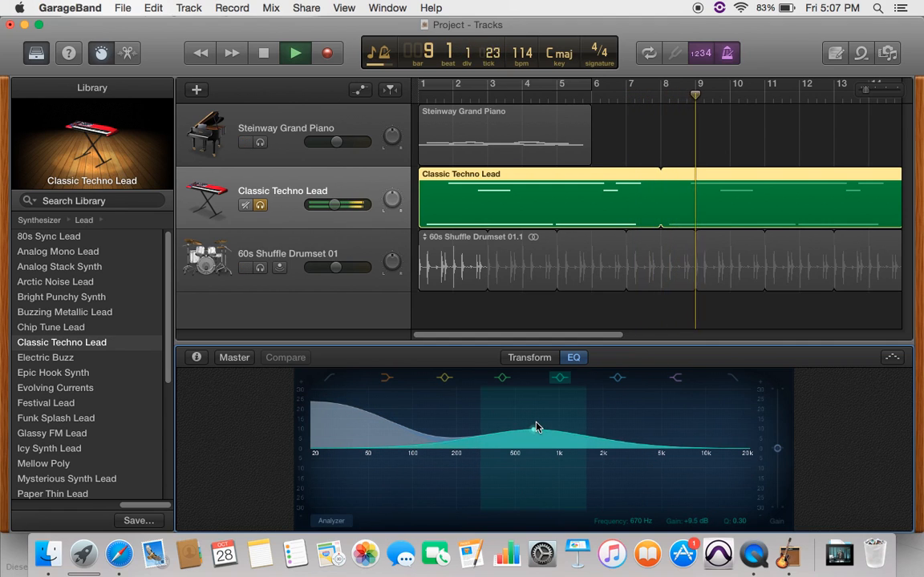
{"action": "left_click_drag", "start_coordinate": [686, 447], "coordinate": [688, 499]}
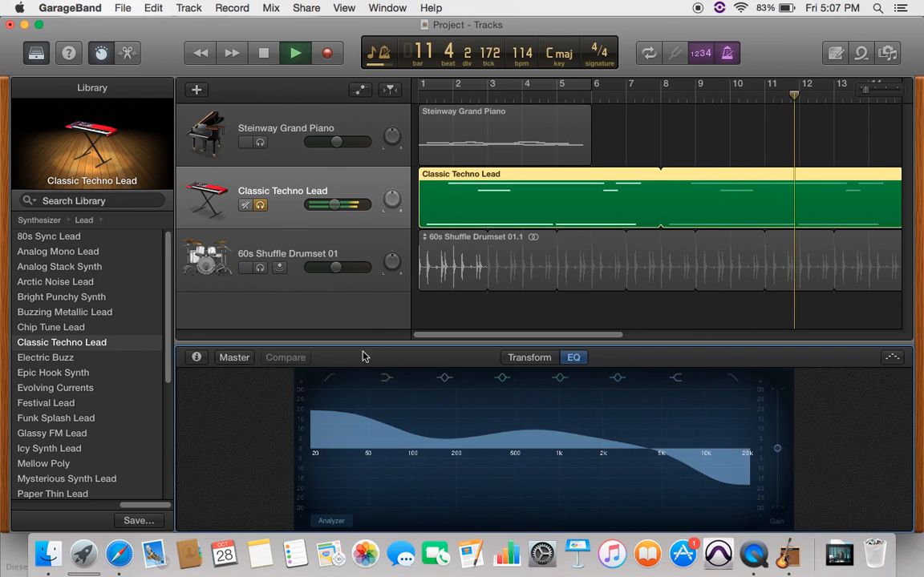
{"action": "left_click", "coordinate": [264, 53]}
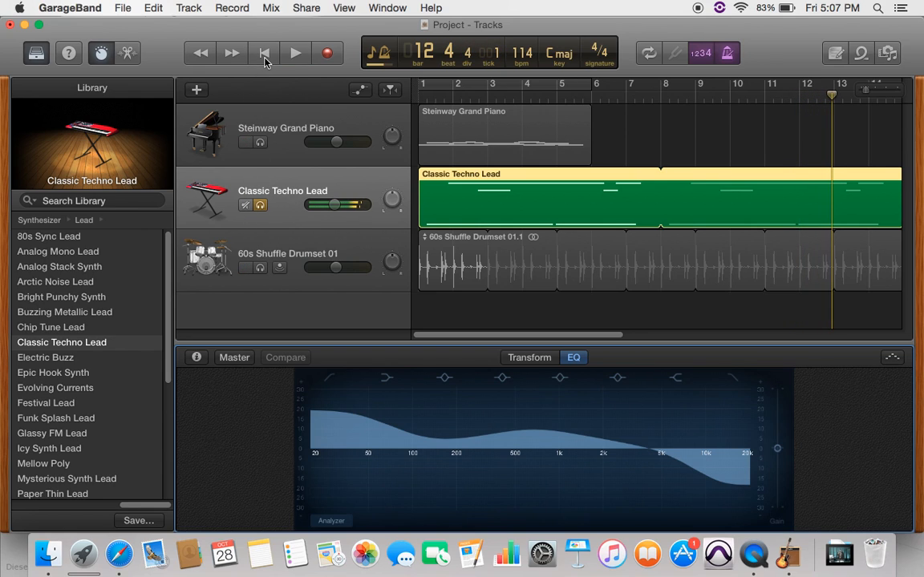
Apply the Loudness EQ preset from the EQ Tools category to the Classic Techno Lead track.
{"action": "left_click", "coordinate": [196, 358]}
{"action": "left_click", "coordinate": [381, 395]}
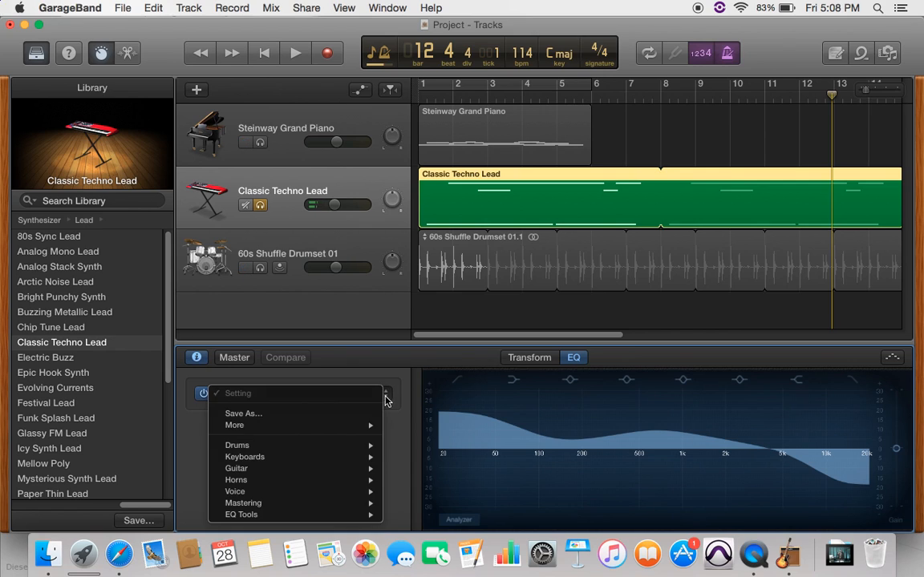
{"action": "mouse_move", "coordinate": [340, 514]}
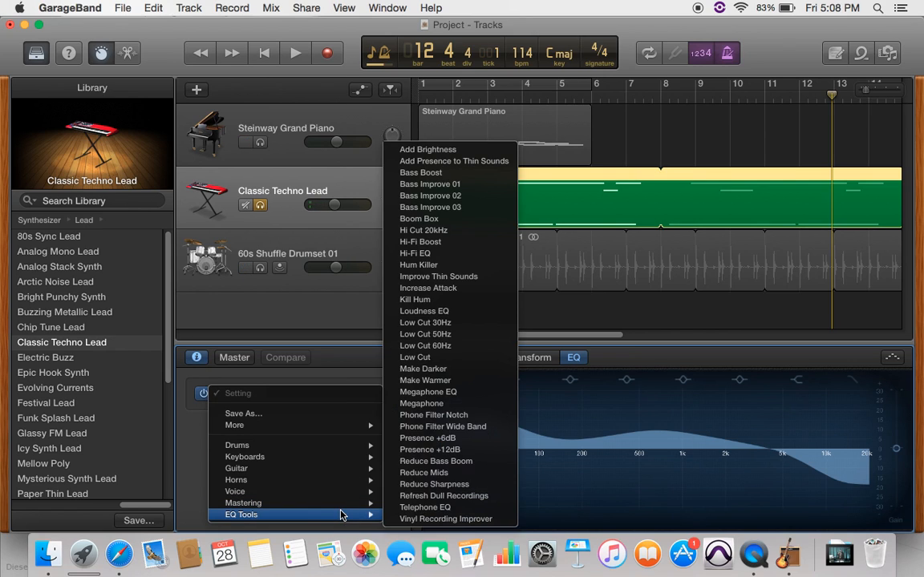
{"action": "left_click", "coordinate": [436, 312]}
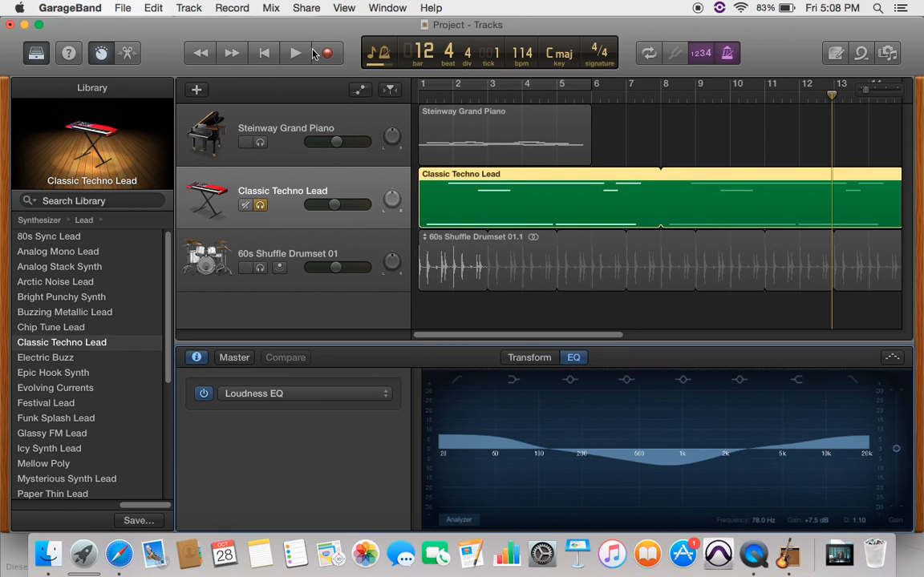
Play the soloed Classic Techno Lead track from the beginning and apply the Increase Attack EQ preset from the EQ Tools category.
{"action": "left_click", "coordinate": [259, 57]}
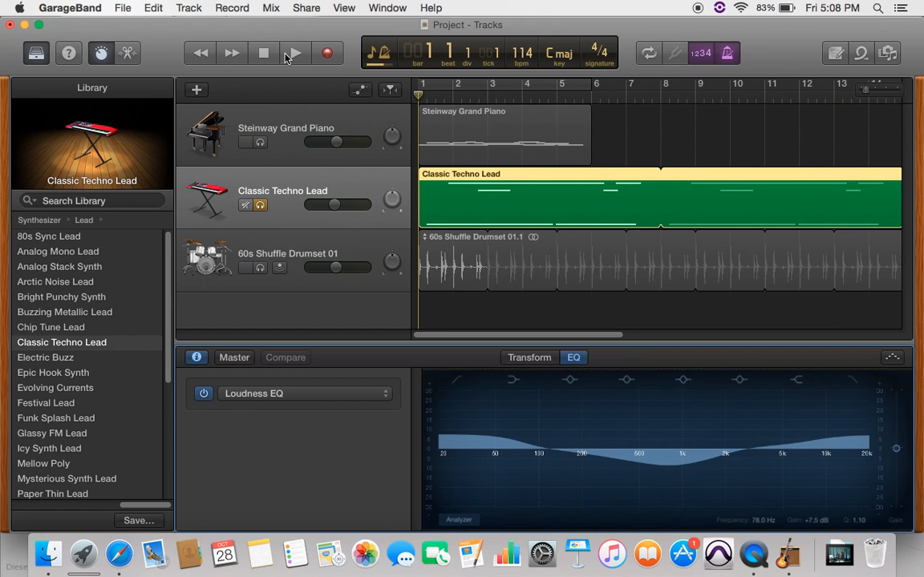
{"action": "left_click", "coordinate": [287, 55]}
{"action": "left_click", "coordinate": [384, 394]}
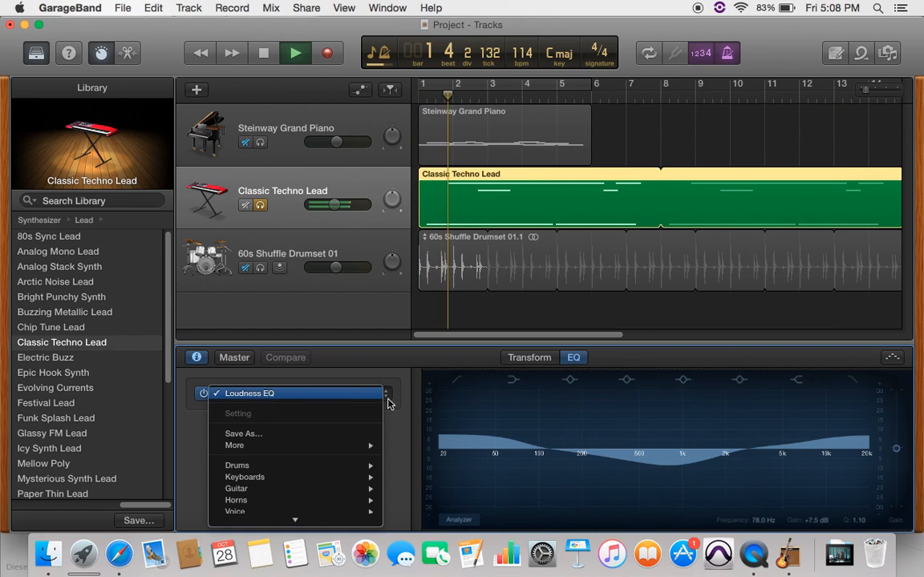
{"action": "mouse_move", "coordinate": [341, 521]}
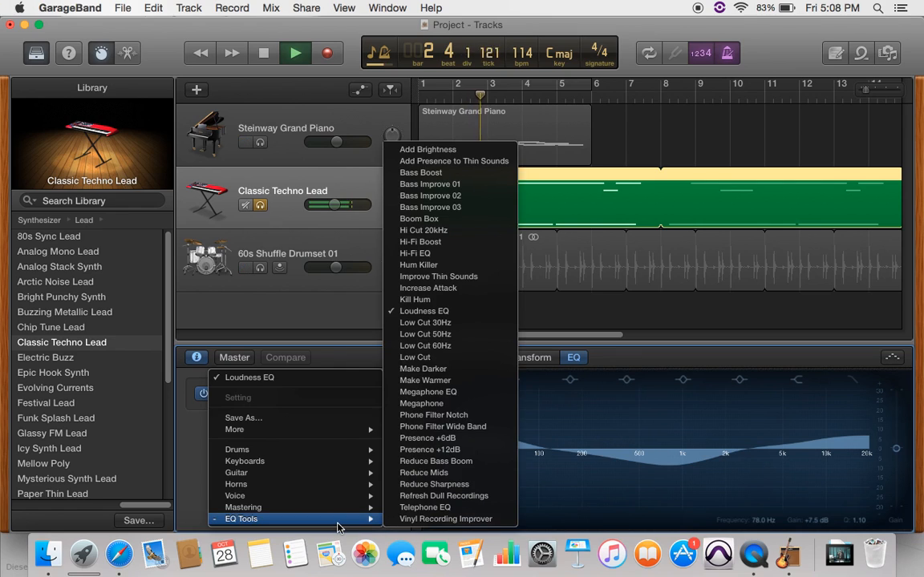
{"action": "left_click", "coordinate": [445, 288]}
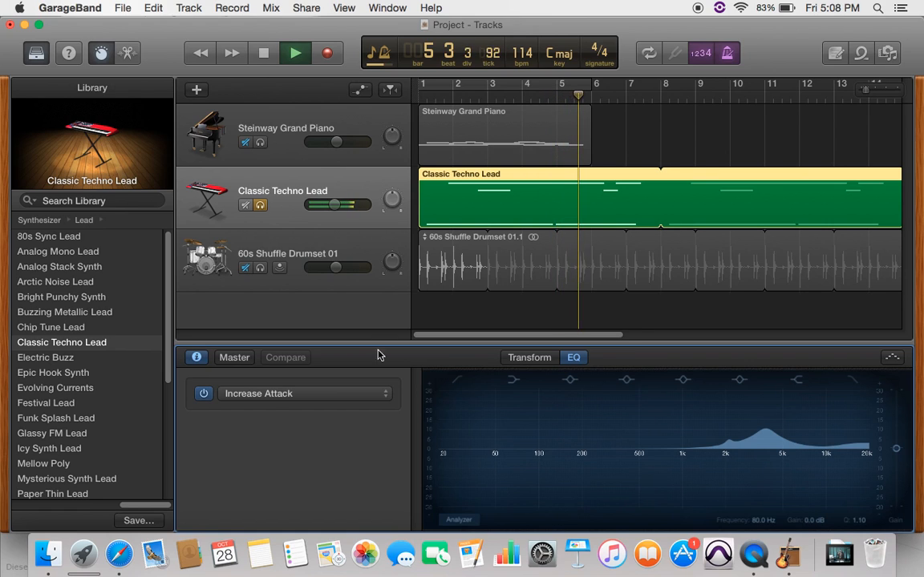
{"action": "left_click", "coordinate": [352, 394]}
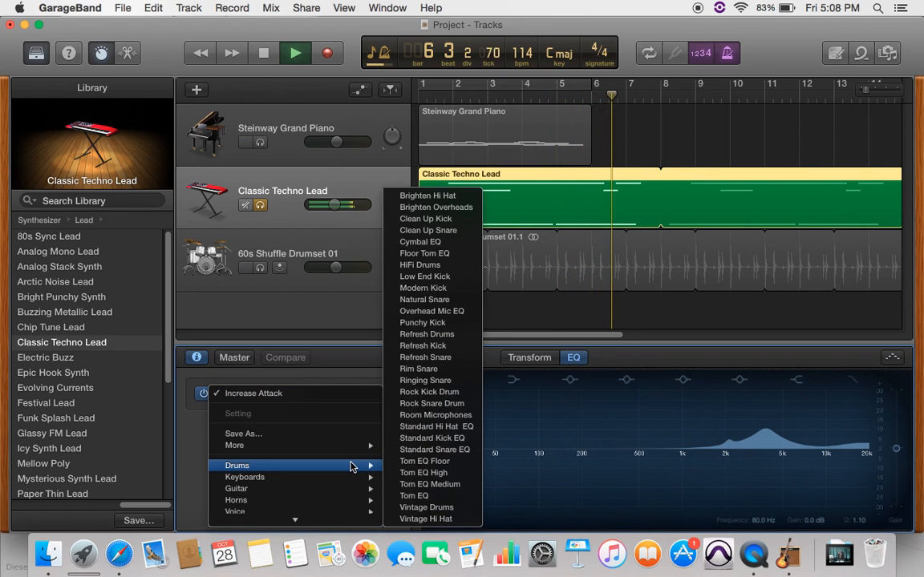
{"action": "mouse_move", "coordinate": [337, 513]}
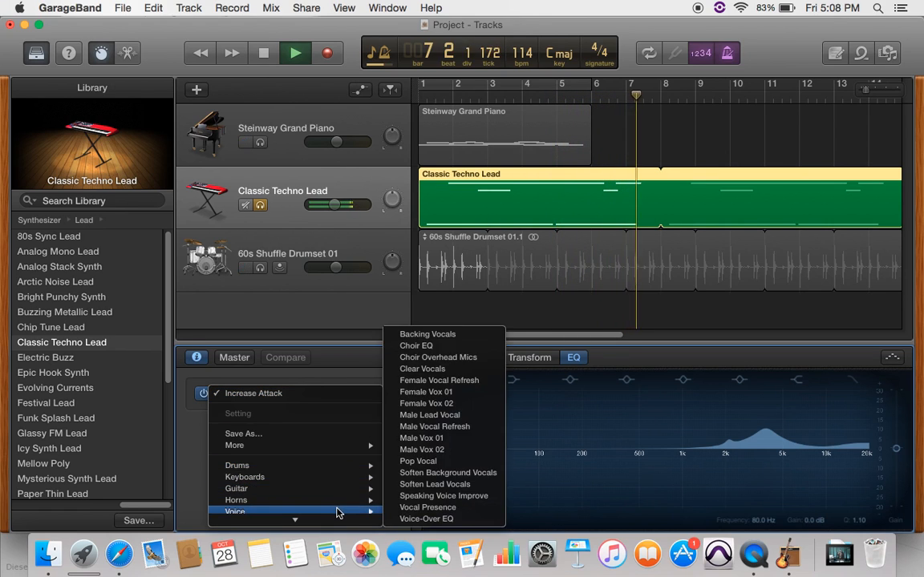
{"action": "left_click", "coordinate": [192, 423]}
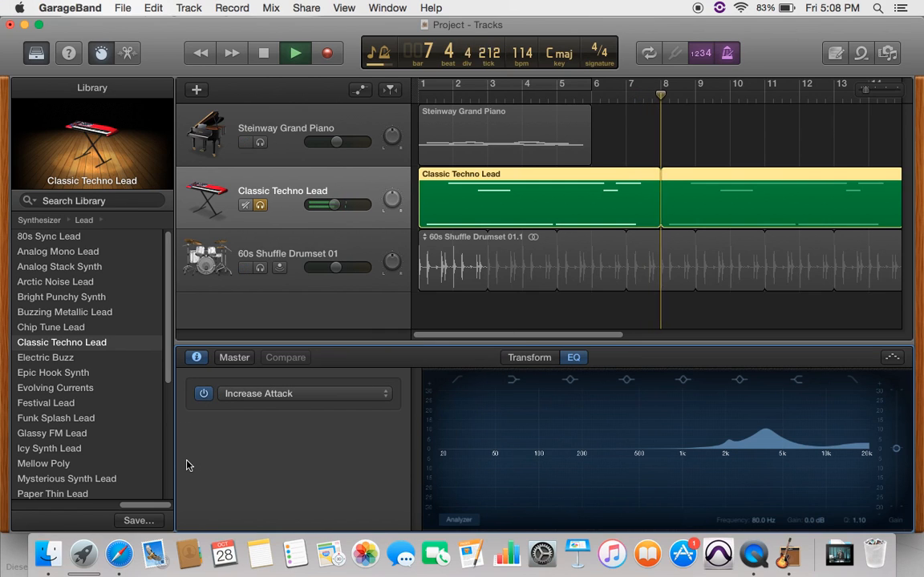
Examine the master track's Effects and Output controls, then stop playback, return to the start and close the Smart Controls.
{"action": "left_click", "coordinate": [234, 358]}
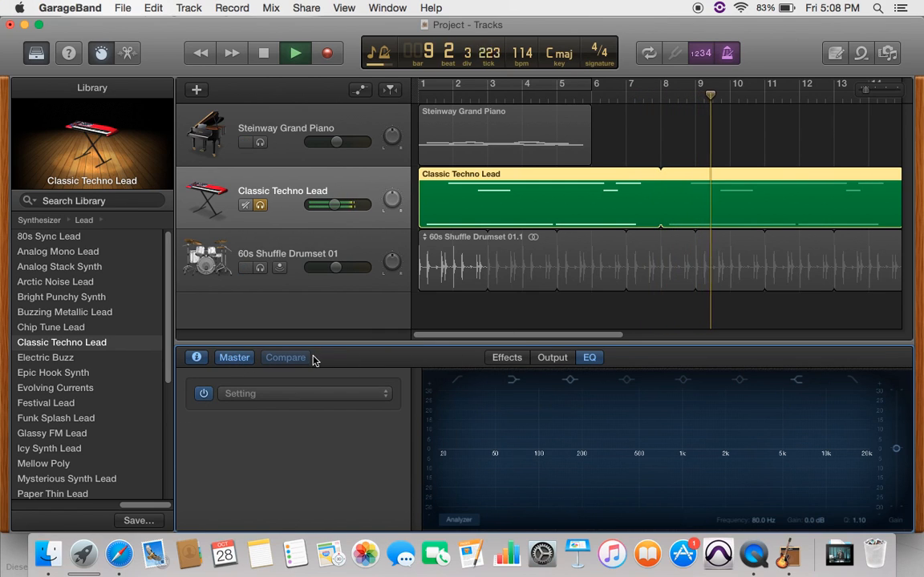
{"action": "left_click", "coordinate": [505, 358]}
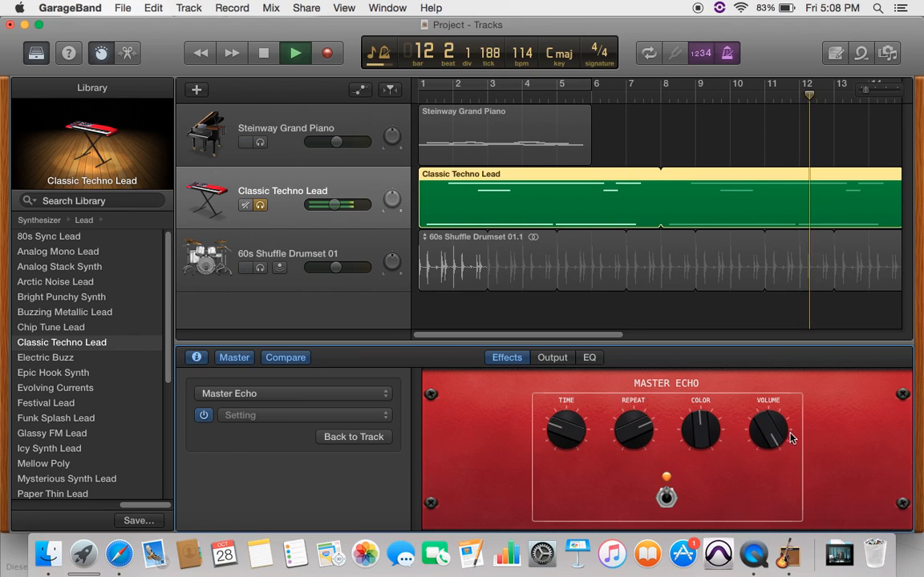
{"action": "left_click", "coordinate": [565, 360]}
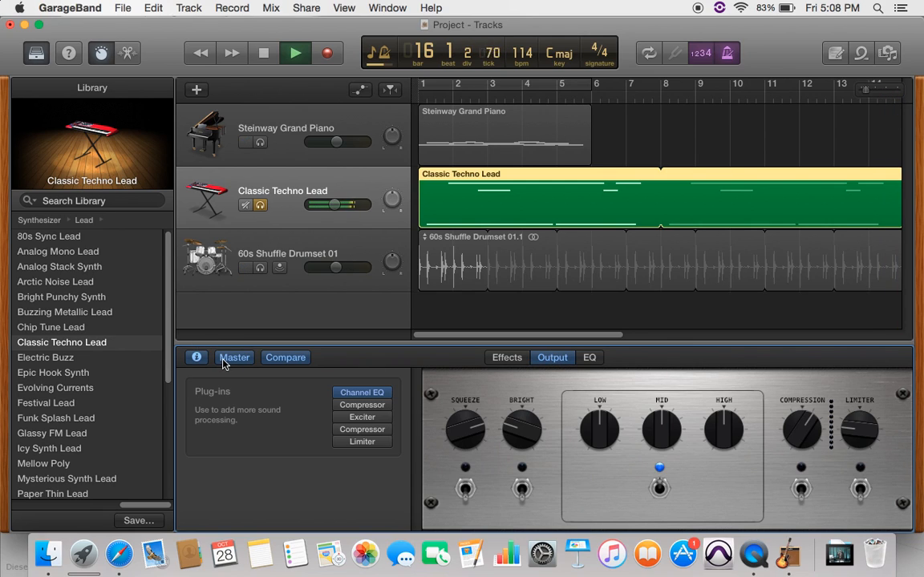
{"action": "left_click", "coordinate": [265, 58]}
{"action": "left_click", "coordinate": [265, 54]}
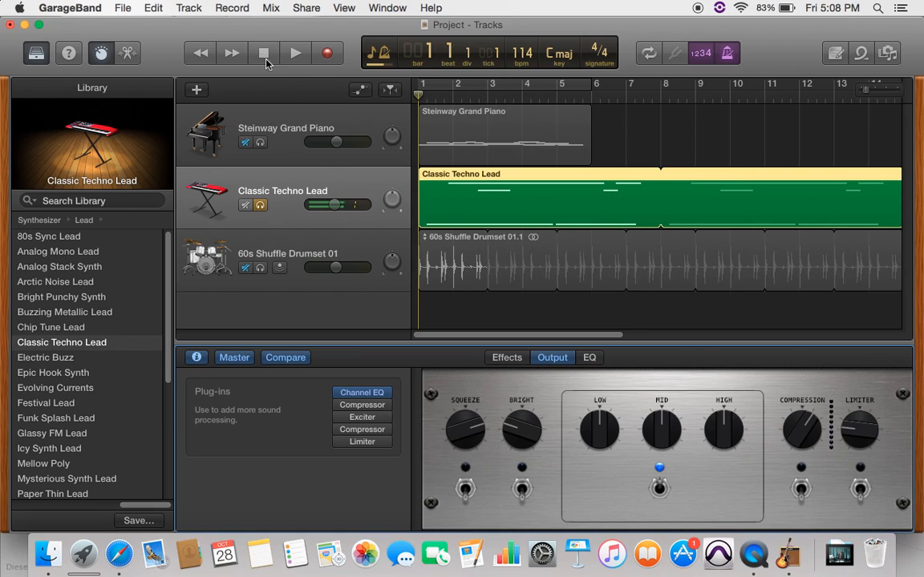
{"action": "left_click", "coordinate": [102, 55]}
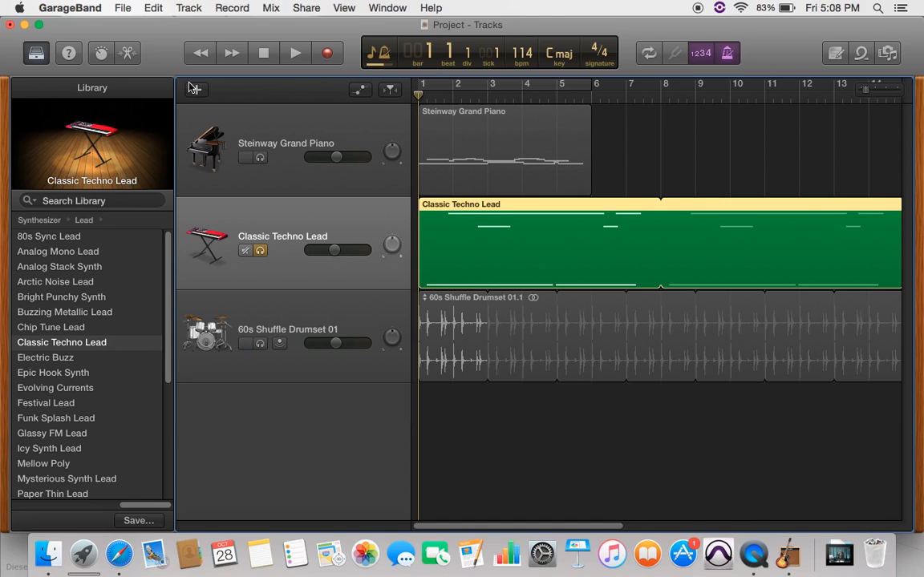
Turn off solo on Classic Techno Lead and expand the plug-ins in the Steinway Grand Piano track's Smart Controls.
{"action": "left_click", "coordinate": [265, 161]}
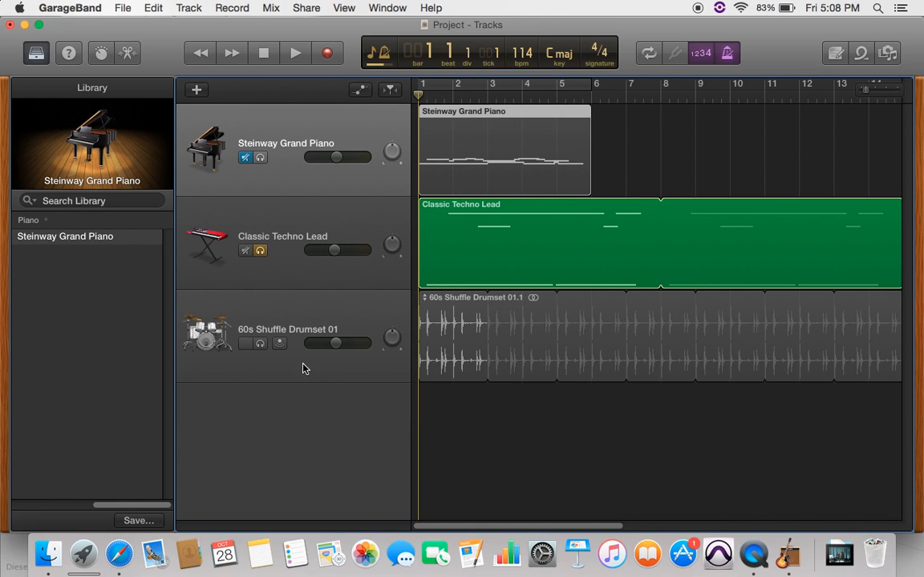
{"action": "left_click", "coordinate": [260, 251]}
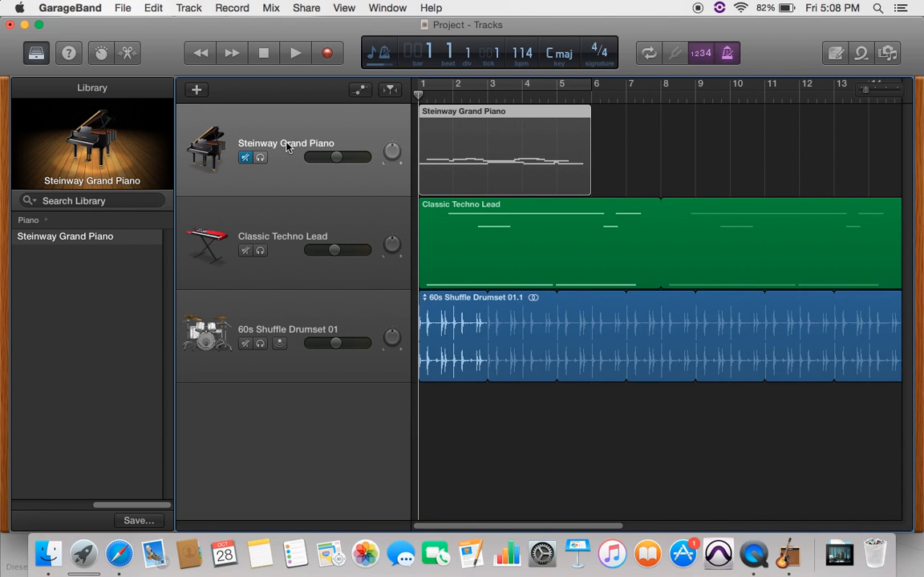
{"action": "left_click", "coordinate": [102, 54]}
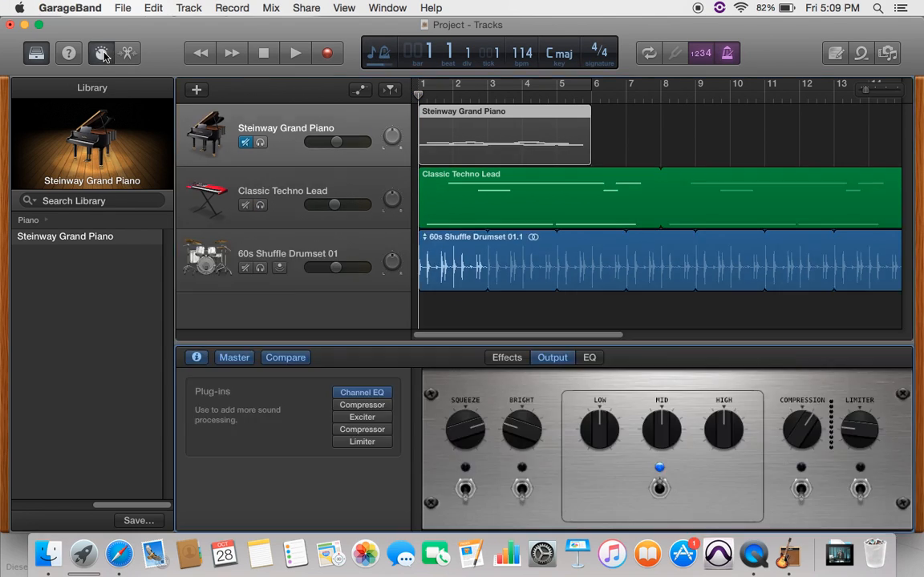
{"action": "left_click", "coordinate": [266, 364]}
{"action": "left_click", "coordinate": [250, 363]}
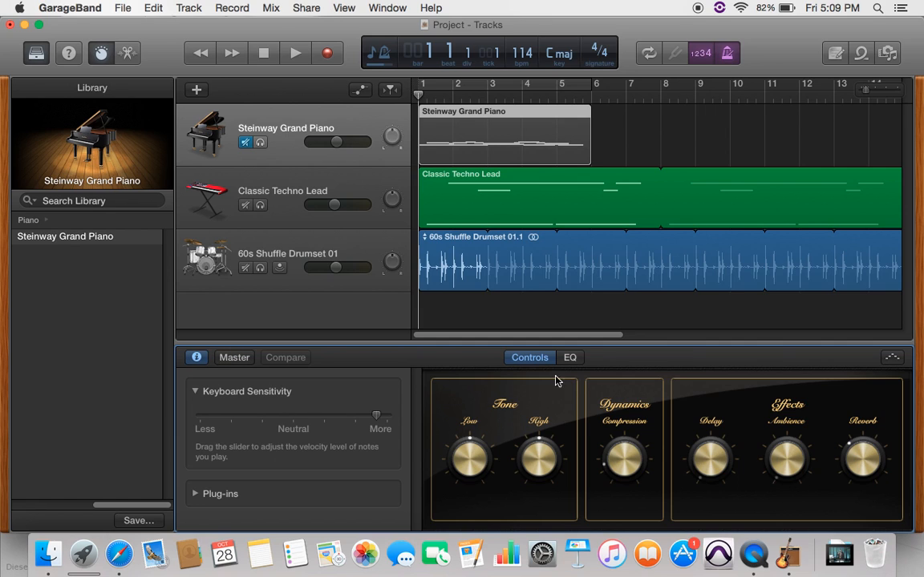
{"action": "left_click", "coordinate": [357, 494]}
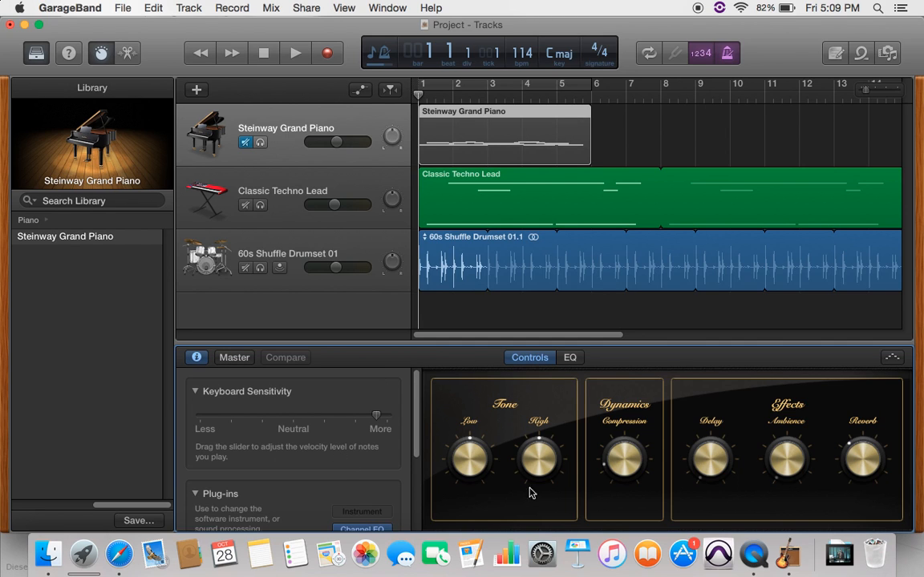
Switch the project to full screen and load Apple's AUSampler in stereo as the Steinway Grand Piano track's instrument plug-in.
{"action": "left_click", "coordinate": [40, 25]}
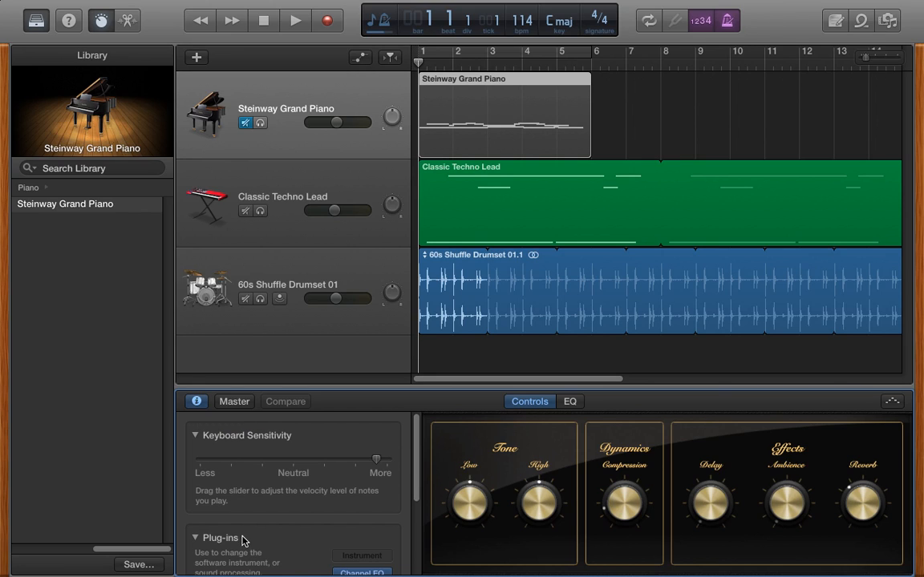
{"action": "left_click", "coordinate": [380, 557]}
{"action": "mouse_move", "coordinate": [403, 566]}
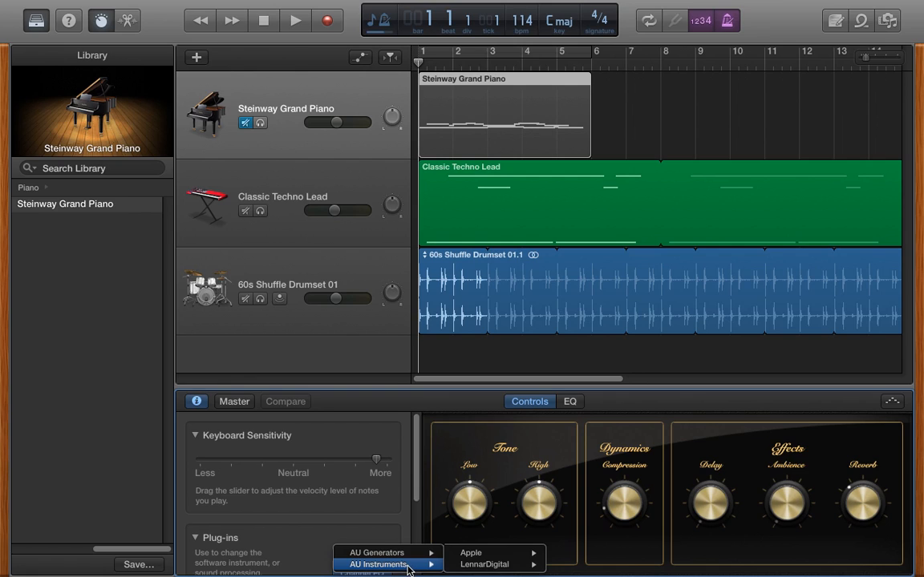
{"action": "mouse_move", "coordinate": [497, 555]}
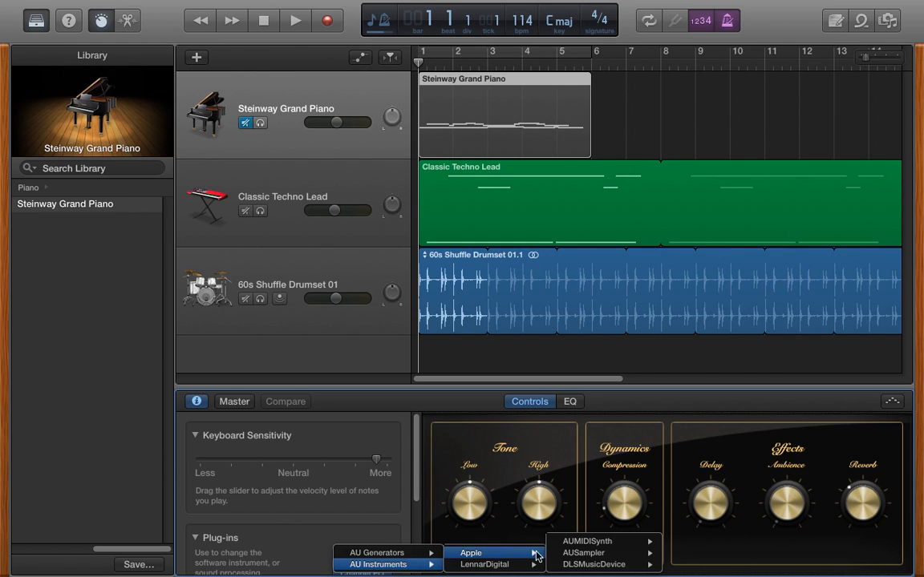
{"action": "mouse_move", "coordinate": [580, 555]}
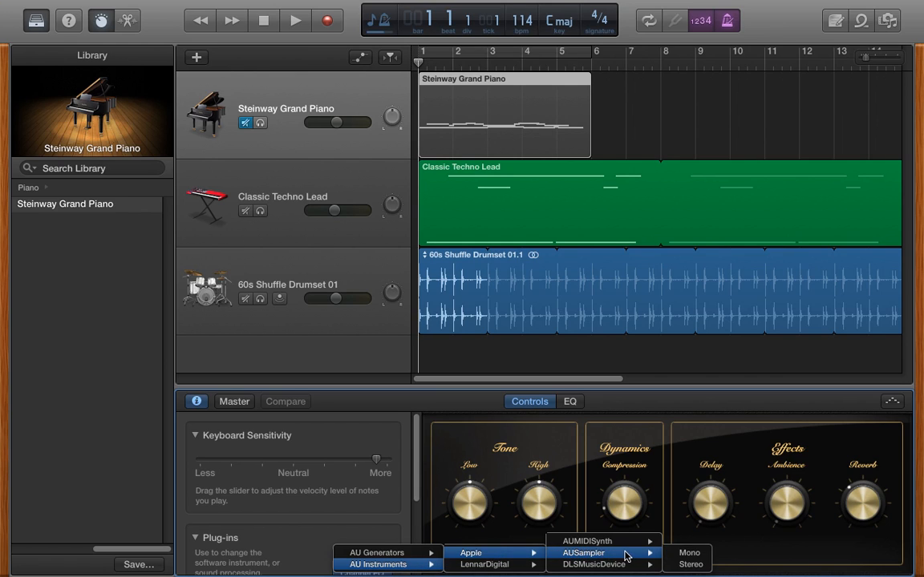
{"action": "left_click", "coordinate": [684, 565]}
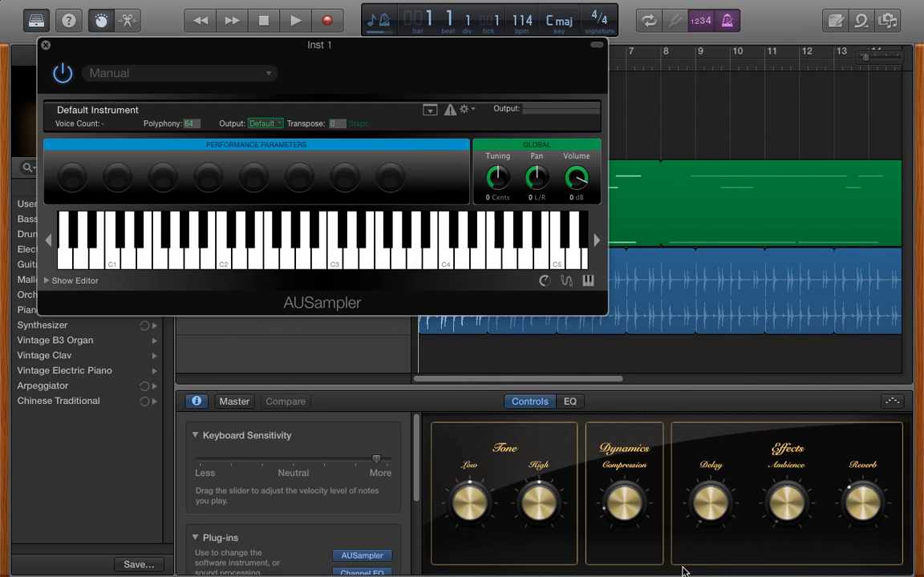
Try out several notes on the AUSampler keyboard and show the sampler's editor.
{"action": "left_click", "coordinate": [178, 254]}
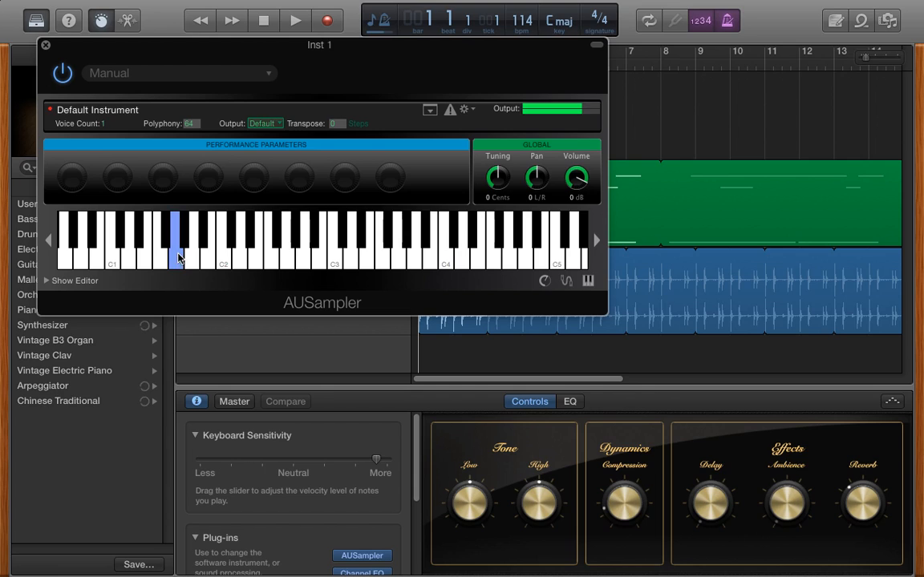
{"action": "left_click", "coordinate": [398, 263]}
{"action": "left_click_drag", "start_coordinate": [401, 264], "coordinate": [310, 256]}
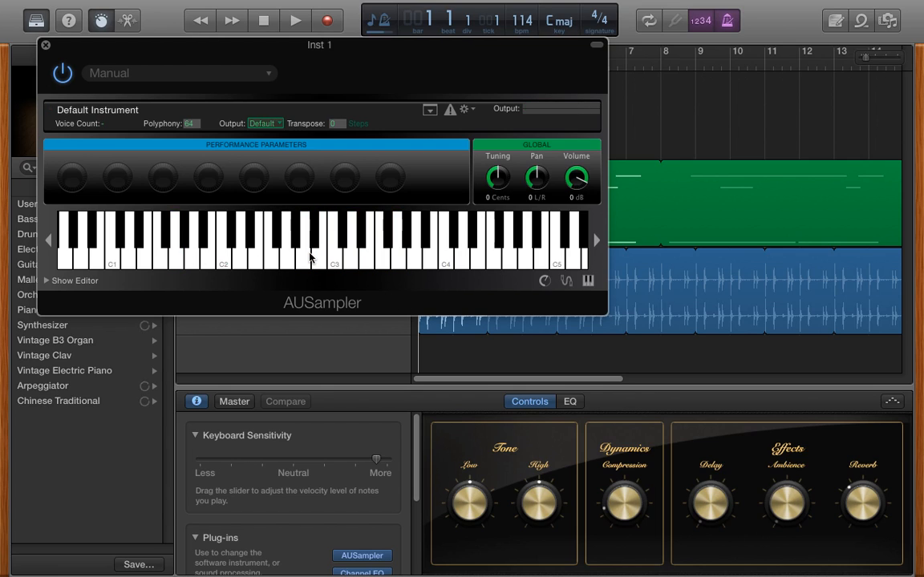
{"action": "left_click", "coordinate": [47, 281]}
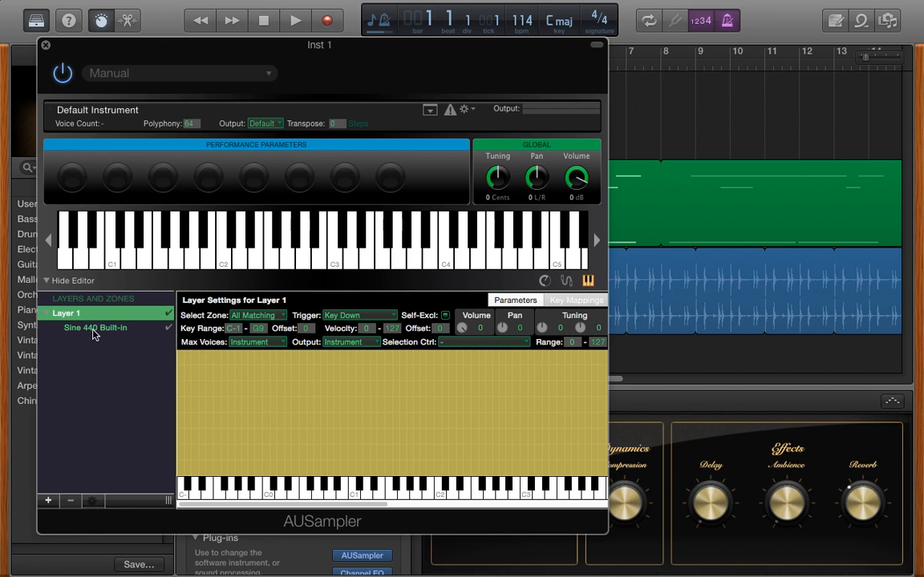
{"action": "left_click", "coordinate": [92, 502]}
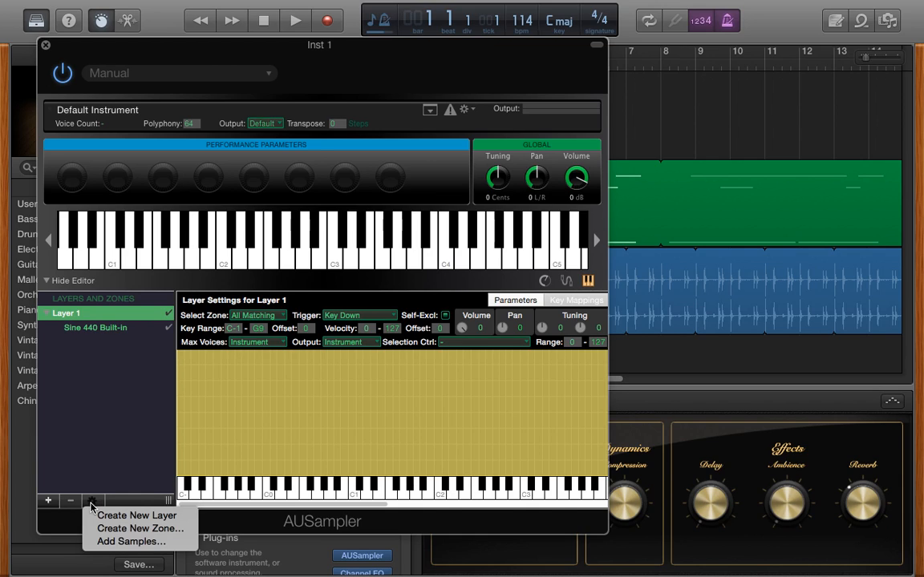
{"action": "left_click", "coordinate": [110, 544]}
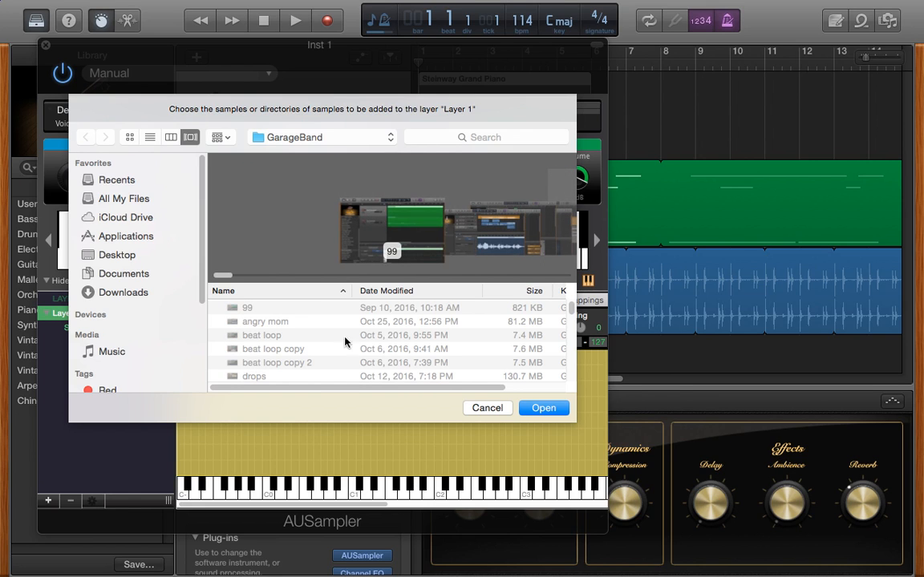
{"action": "left_click", "coordinate": [495, 240]}
{"action": "scroll", "coordinate": [495, 240], "scroll_direction": "right", "scroll_amount": 10}
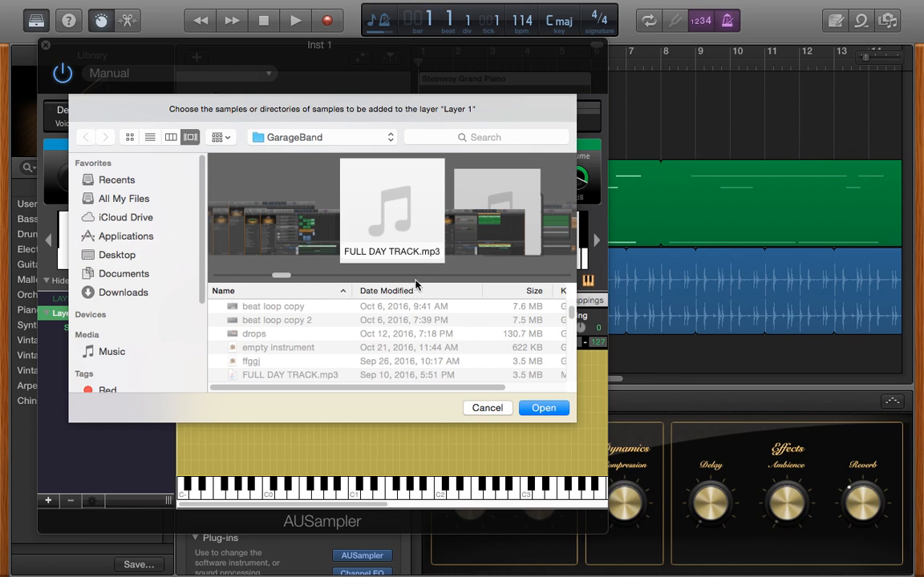
{"action": "mouse_move", "coordinate": [423, 262]}
{"action": "left_click", "coordinate": [485, 408]}
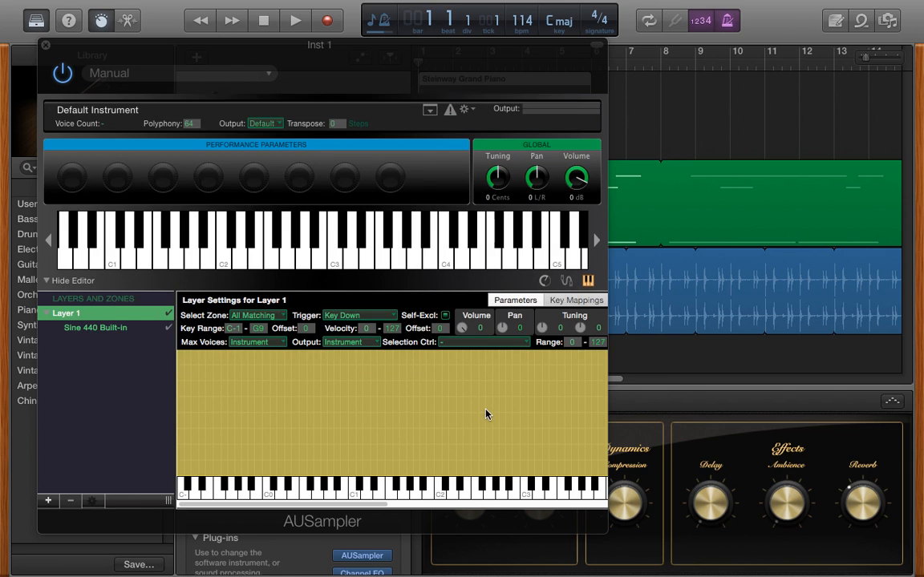
Examine the zone settings of Sine 440 Built-in, then close the AUSampler window and the Smart Controls.
{"action": "left_click", "coordinate": [96, 328]}
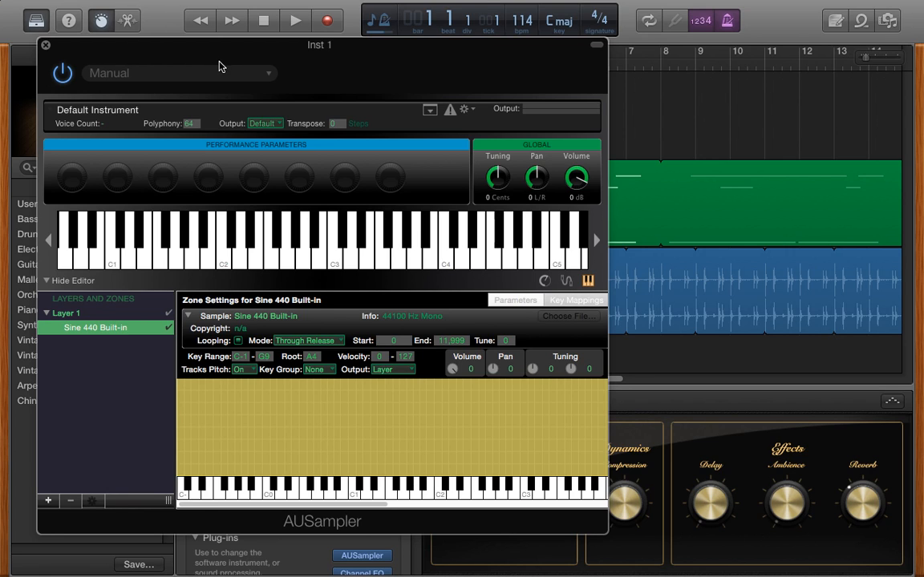
{"action": "left_click_drag", "start_coordinate": [222, 62], "coordinate": [392, 115]}
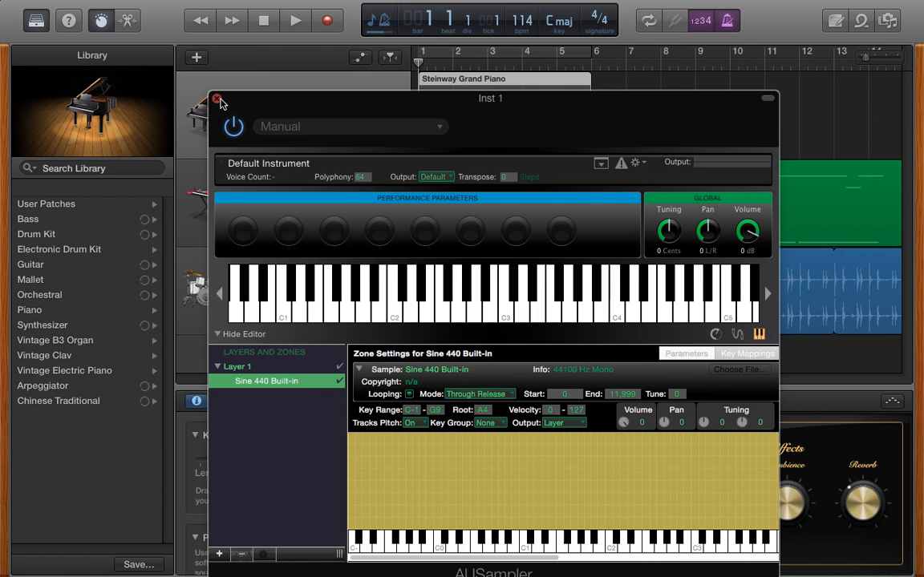
{"action": "left_click", "coordinate": [217, 98]}
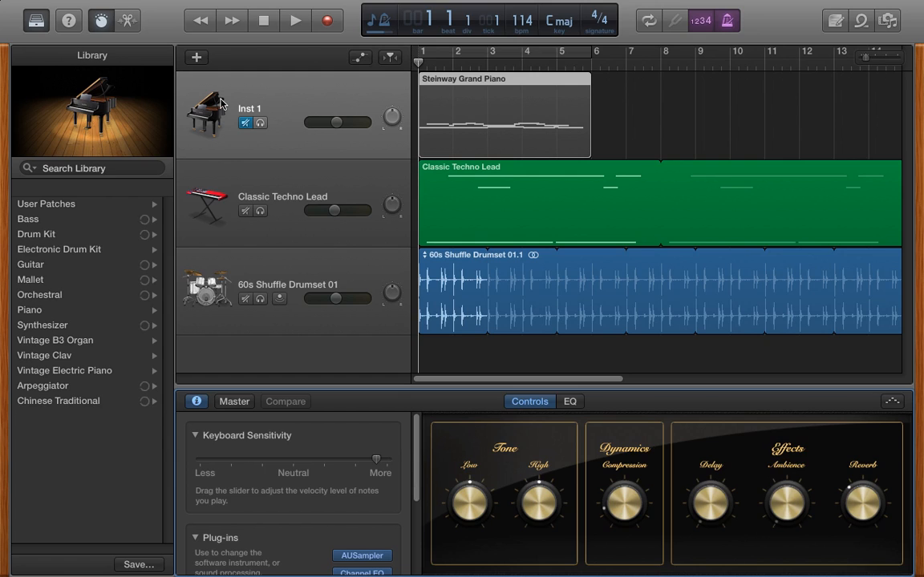
{"action": "left_click", "coordinate": [95, 17]}
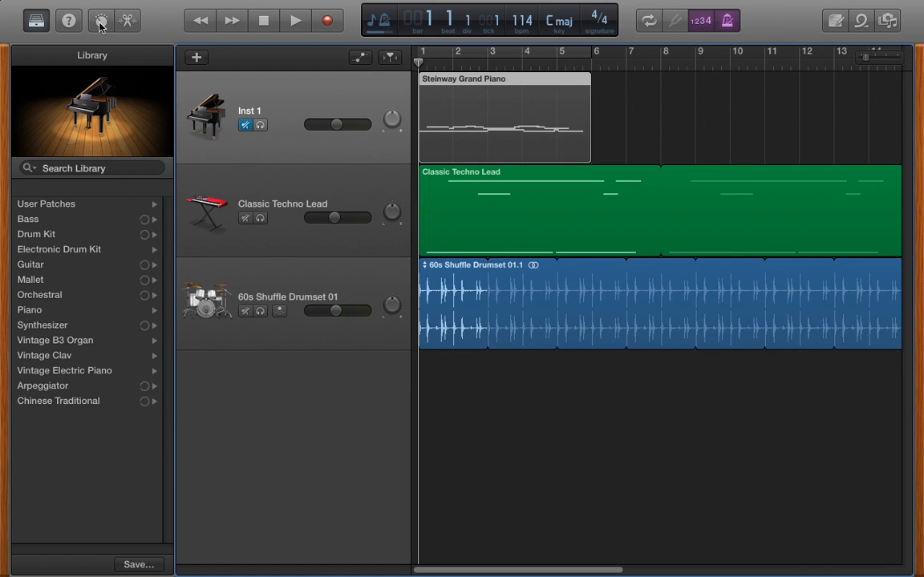
Play the song from the start, unmute the Inst 1 track during playback, then stop and return to the beginning.
{"action": "left_click", "coordinate": [295, 22]}
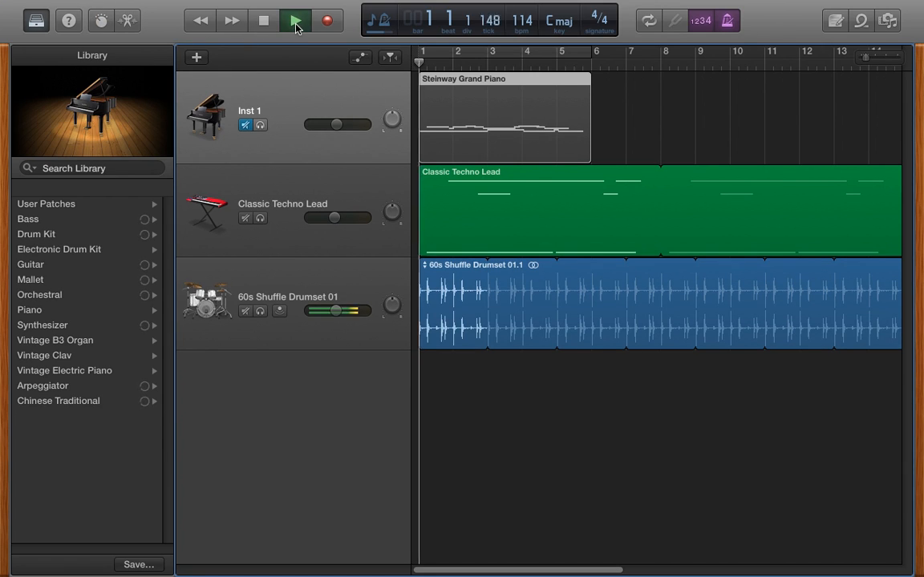
{"action": "left_click", "coordinate": [245, 126]}
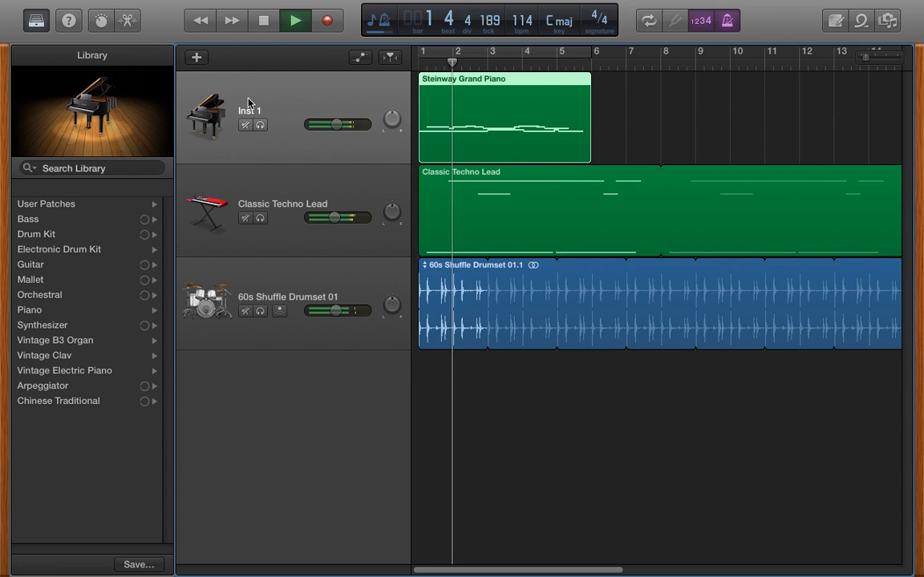
{"action": "left_click", "coordinate": [269, 22]}
{"action": "left_click", "coordinate": [269, 22]}
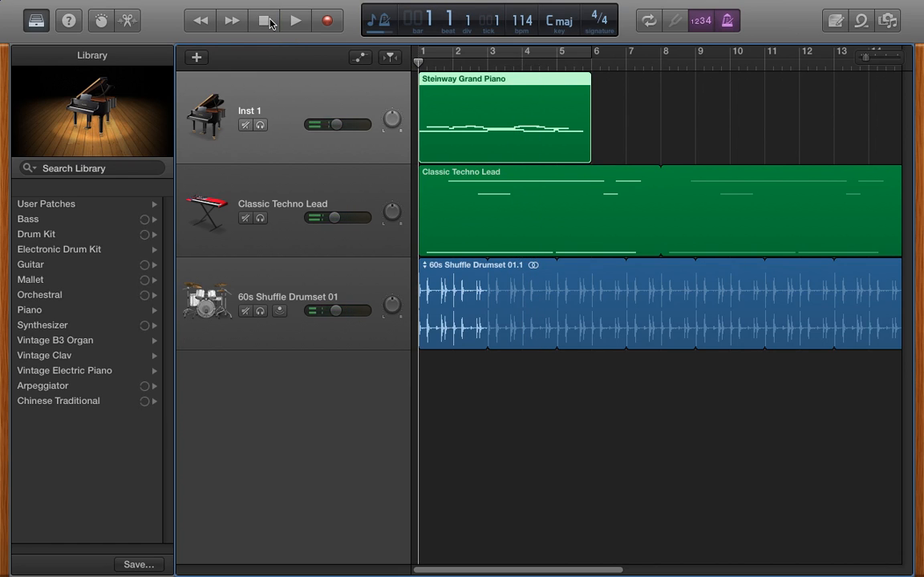
{"action": "mouse_move", "coordinate": [17, 6]}
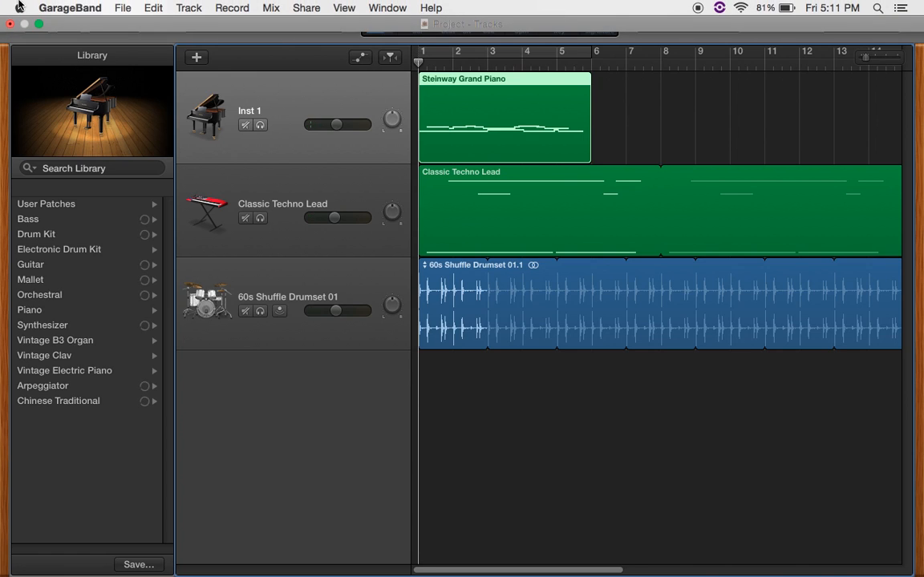